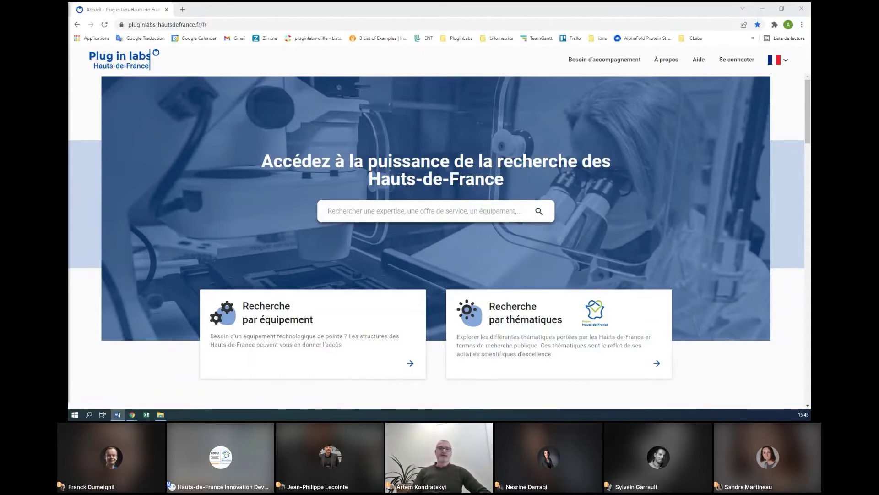
- Search the platform by keyword for "alimentation" and view the list of matching entities
{"action": "left_click", "coordinate": [347, 214]}
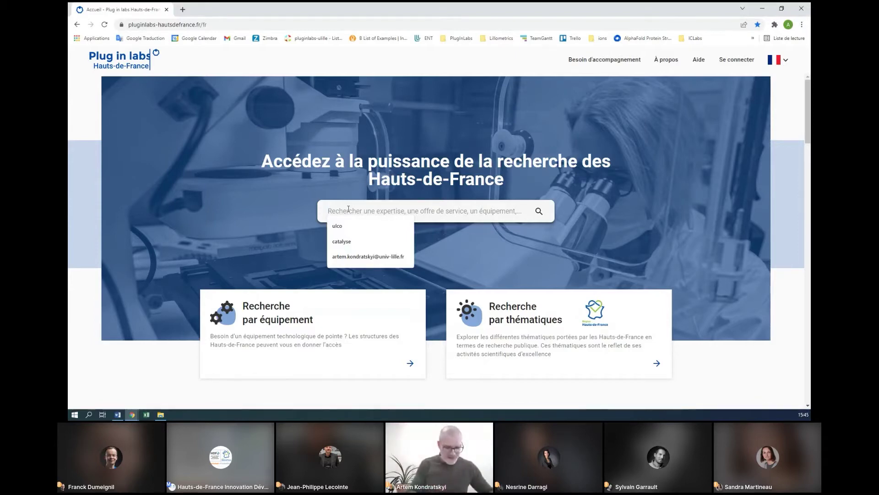
{"action": "type", "text": "alime"}
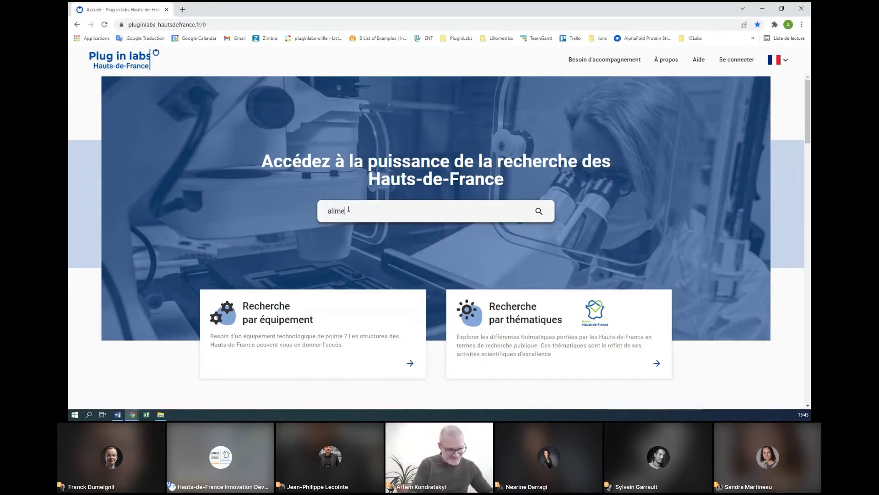
{"action": "type", "text": "ntation"}
{"action": "key", "text": "Return"}
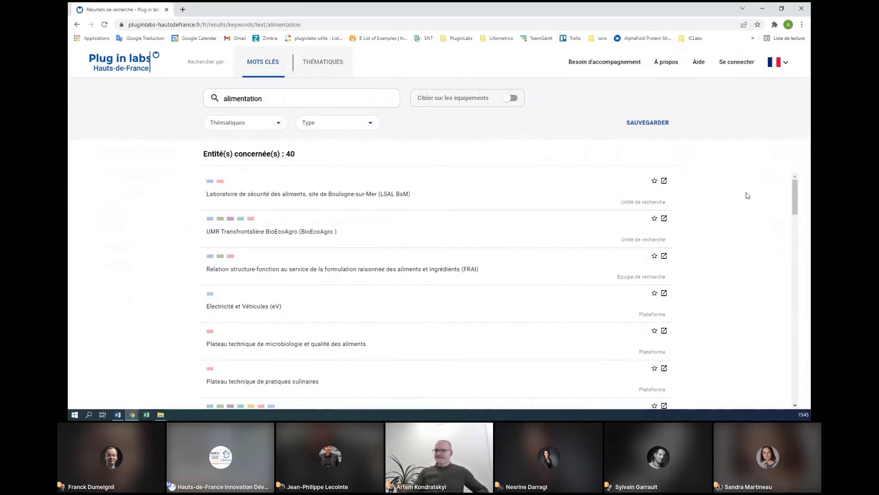
{"action": "left_click_drag", "start_coordinate": [796, 194], "coordinate": [784, 180]}
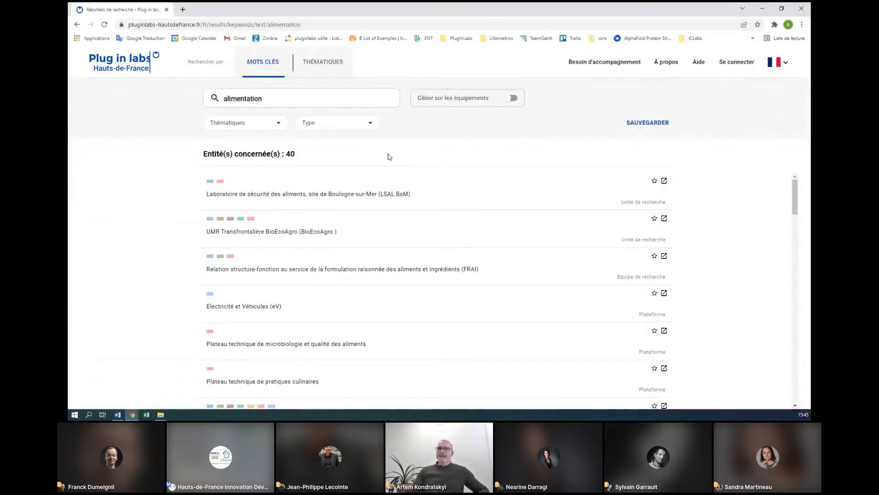
- Refine the keyword search to "alimentation securite"
{"action": "left_click", "coordinate": [292, 100]}
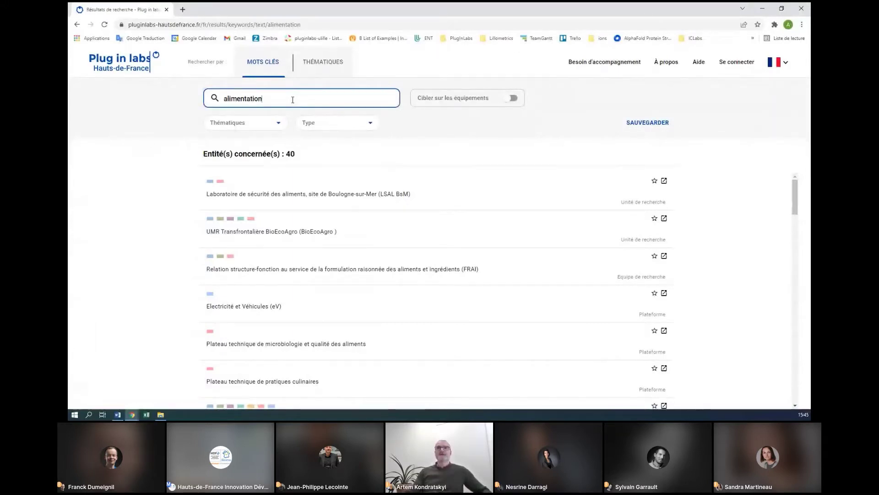
{"action": "type", "text": "se"}
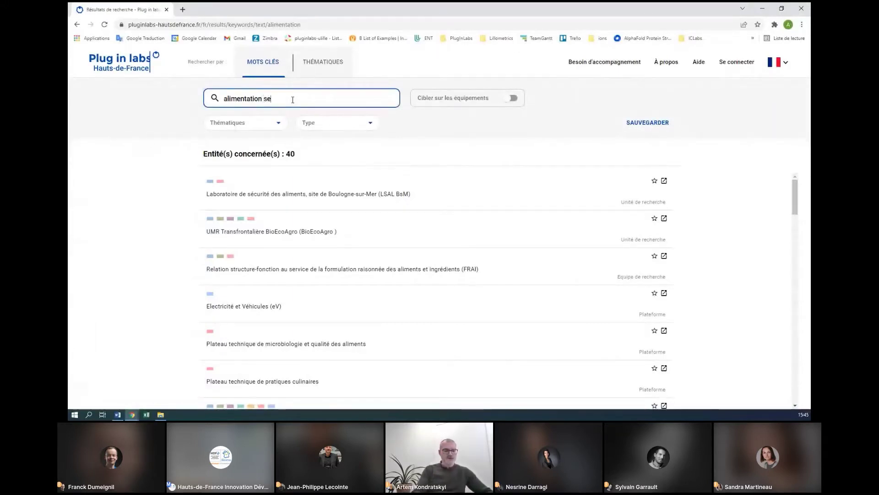
{"action": "type", "text": "curite"}
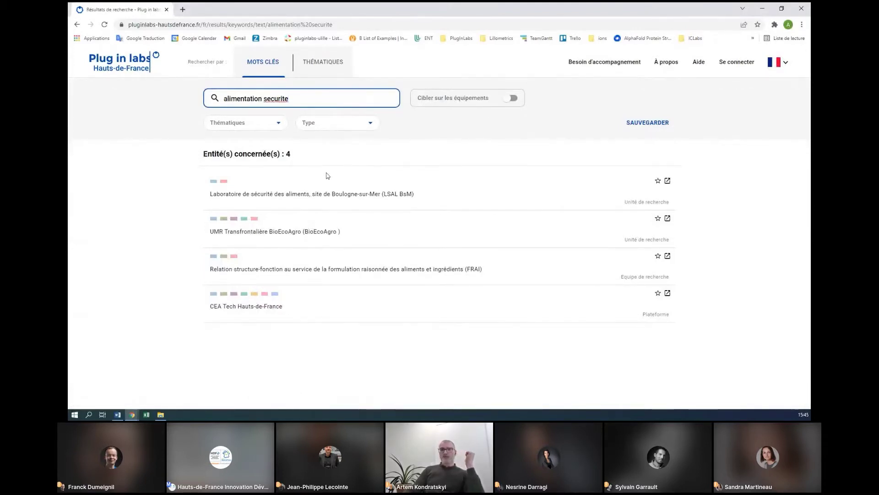
- Open the Laboratoire de sécurité des aliments (LSAL BsM) record, skim its expertise and publications, and close it
{"action": "left_click", "coordinate": [315, 198]}
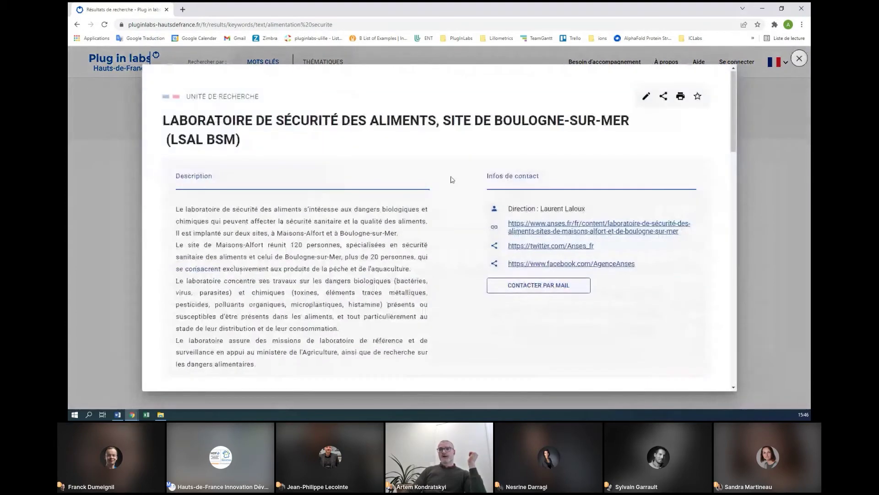
{"action": "scroll", "coordinate": [451, 181], "scroll_direction": "down", "scroll_amount": 10}
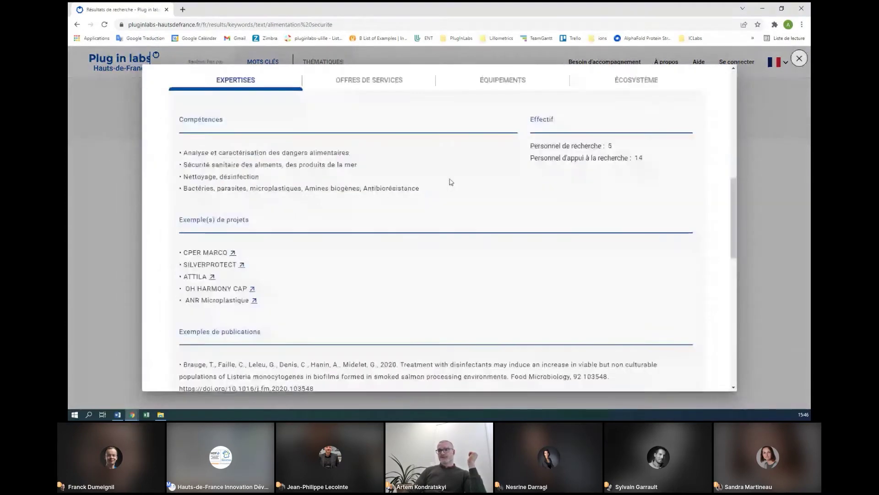
{"action": "scroll", "coordinate": [504, 186], "scroll_direction": "down", "scroll_amount": 10}
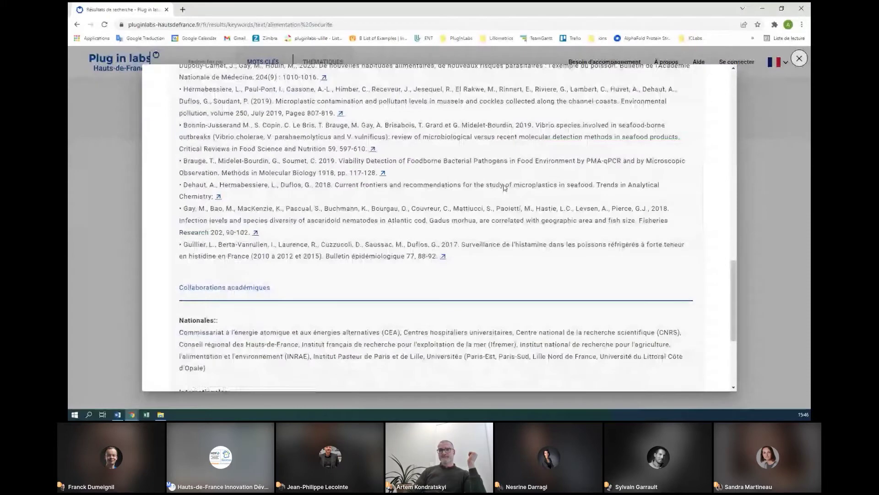
{"action": "scroll", "coordinate": [692, 214], "scroll_direction": "up", "scroll_amount": 20}
{"action": "key", "text": "Escape"}
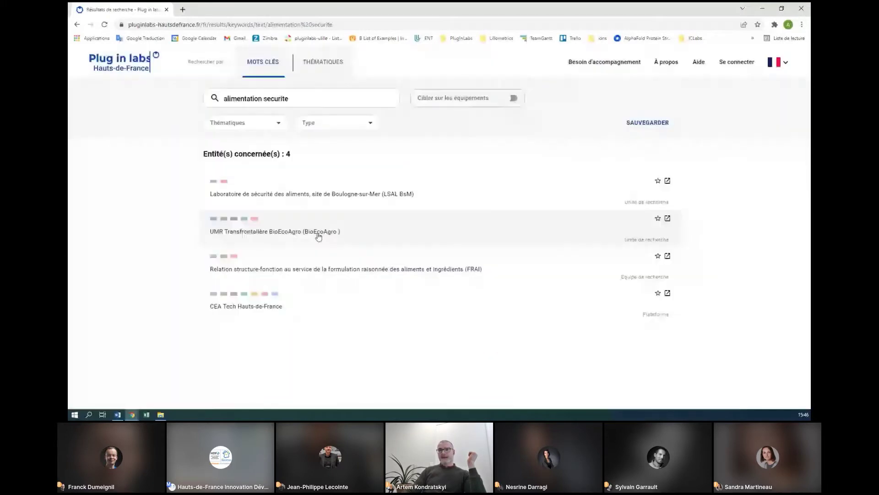
- Open the UMR Transfrontalière BioEcoAgro record and highlight the description's passages on agro-alimentaire and "pour un usage en santé humaine"
{"action": "left_click", "coordinate": [318, 232]}
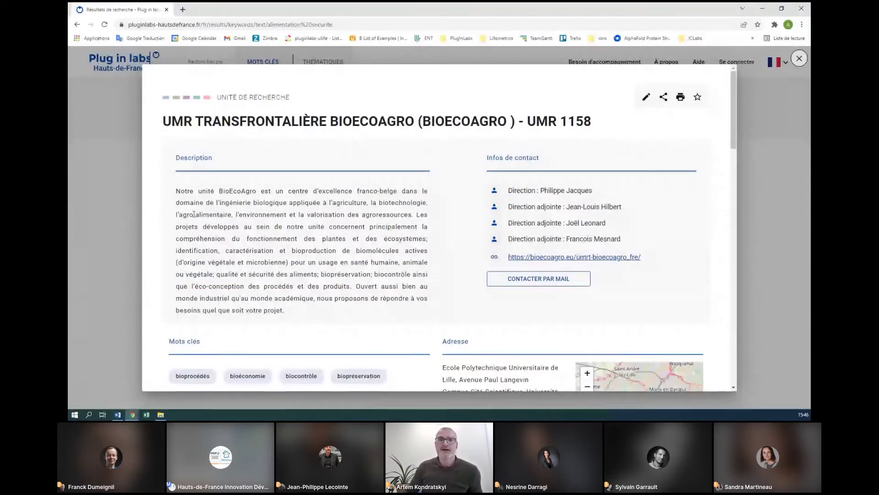
{"action": "left_click_drag", "start_coordinate": [179, 215], "coordinate": [409, 215]}
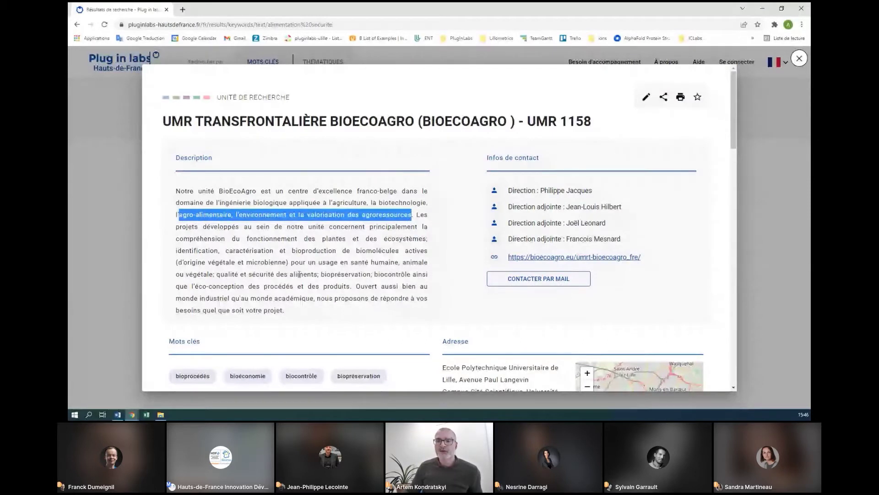
{"action": "left_click_drag", "start_coordinate": [292, 262], "coordinate": [399, 261]}
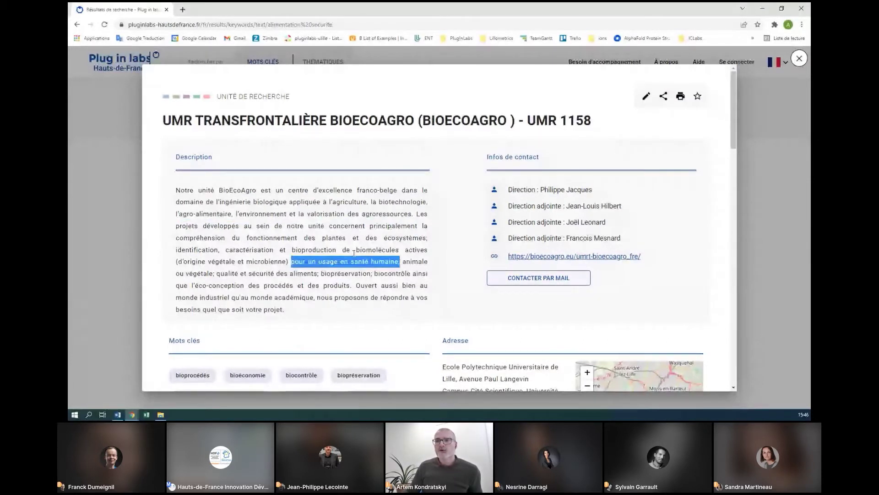
{"action": "scroll", "coordinate": [354, 252], "scroll_direction": "down", "scroll_amount": 2}
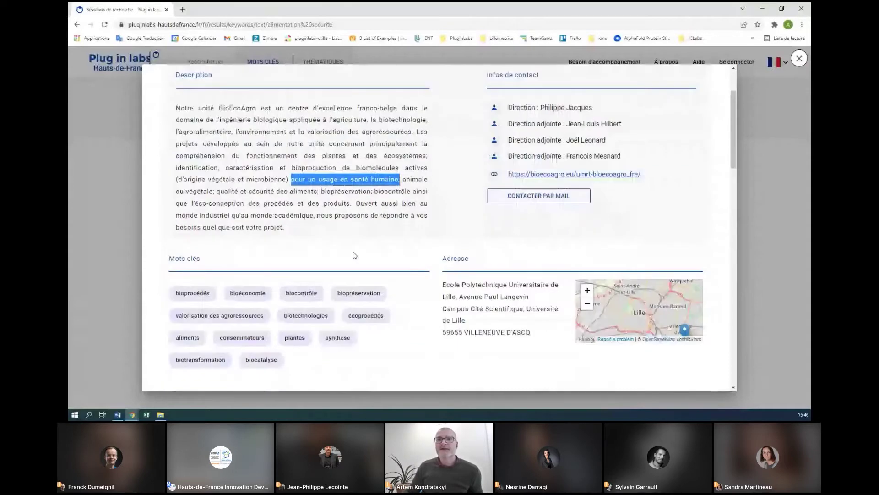
- Review BioEcoAgro's expertise, highlighting the competence "Qualité et sécurité des aliments" and skimming its patents and academic collaborations
{"action": "scroll", "coordinate": [348, 229], "scroll_direction": "down", "scroll_amount": 6}
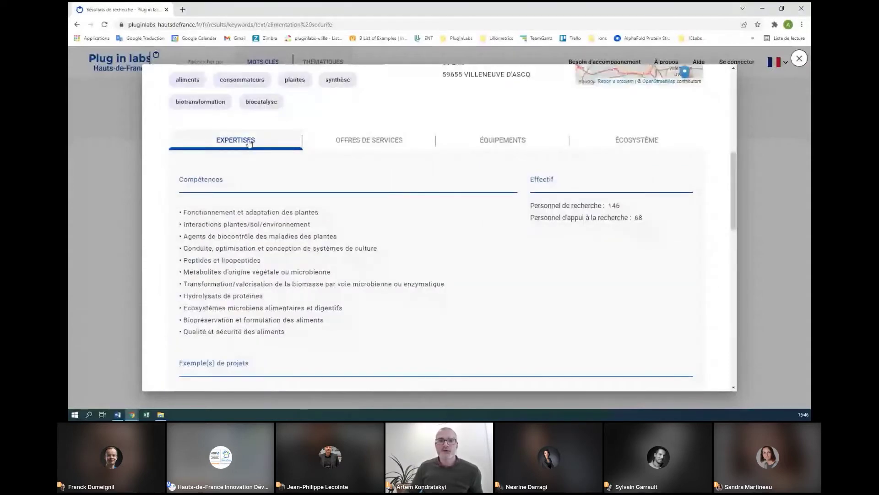
{"action": "left_click_drag", "start_coordinate": [185, 331], "coordinate": [290, 330]}
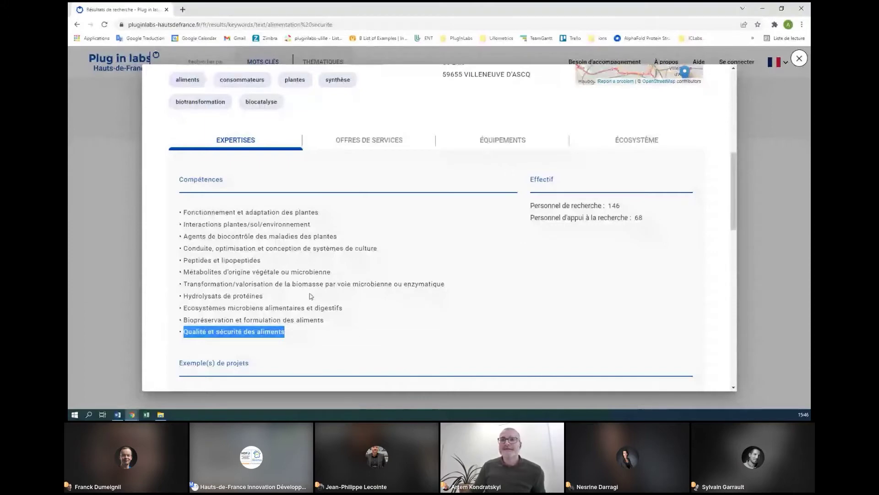
{"action": "scroll", "coordinate": [311, 296], "scroll_direction": "down", "scroll_amount": 10}
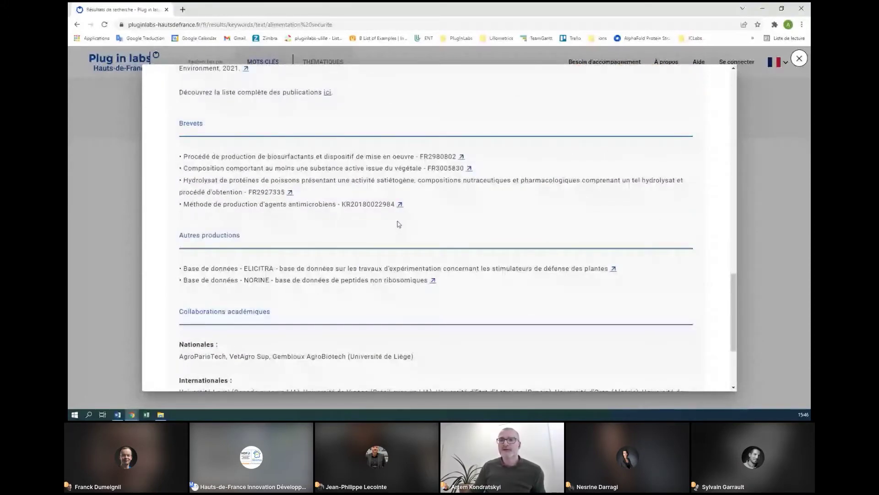
{"action": "scroll", "coordinate": [370, 258], "scroll_direction": "up", "scroll_amount": 10}
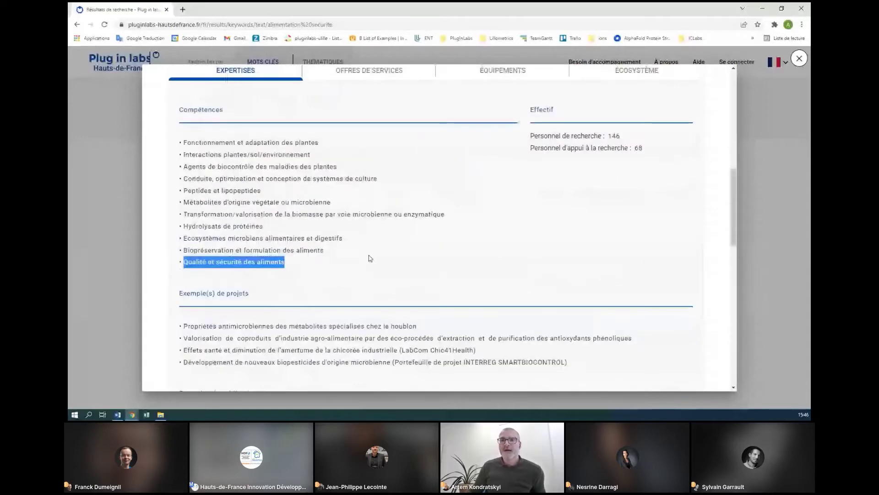
- View BioEcoAgro's service offers and highlight "Détermination des propriétés nutritionnelles" and "Caractérisation d'aliments" in turn
{"action": "scroll", "coordinate": [371, 258], "scroll_direction": "up", "scroll_amount": 3}
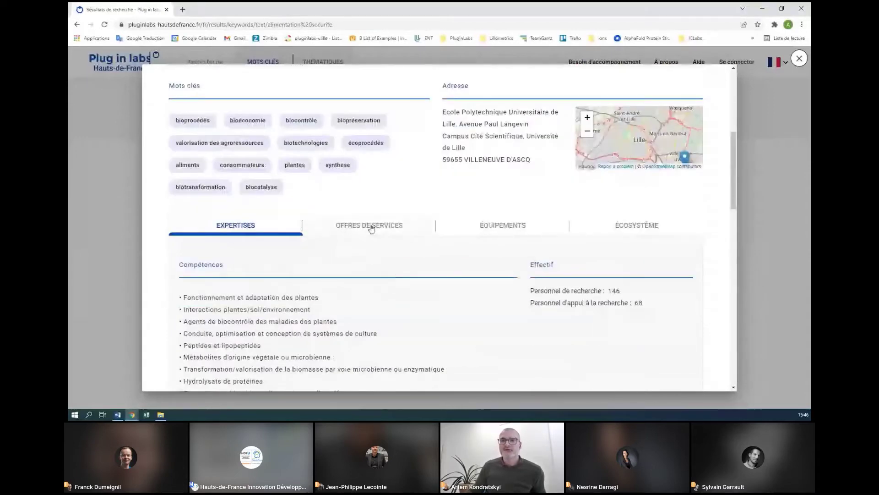
{"action": "left_click", "coordinate": [372, 227]}
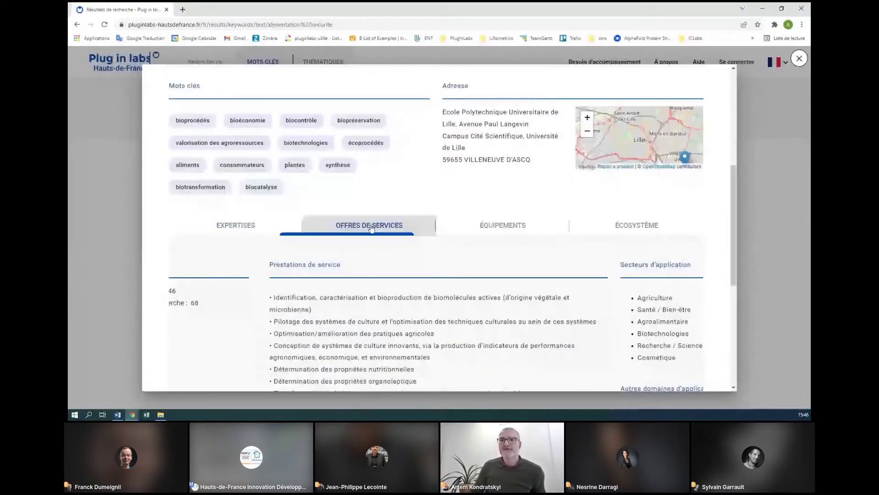
{"action": "scroll", "coordinate": [392, 248], "scroll_direction": "up", "scroll_amount": 1}
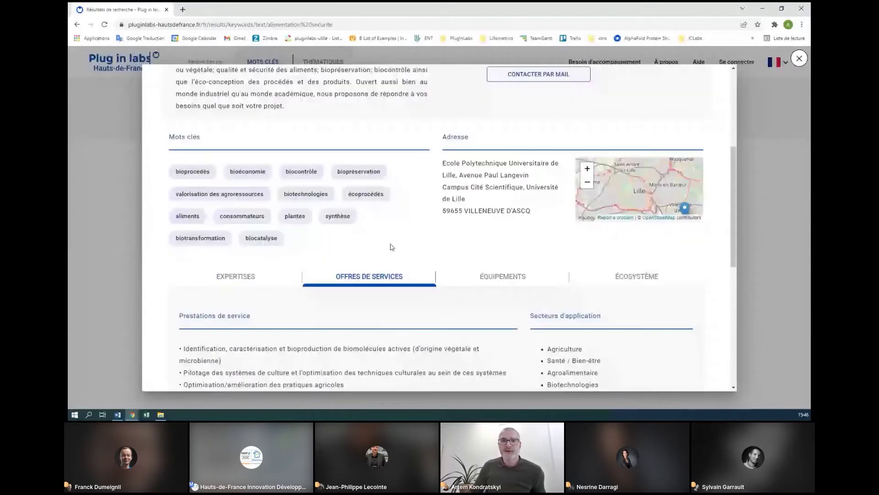
{"action": "scroll", "coordinate": [392, 247], "scroll_direction": "down", "scroll_amount": 3}
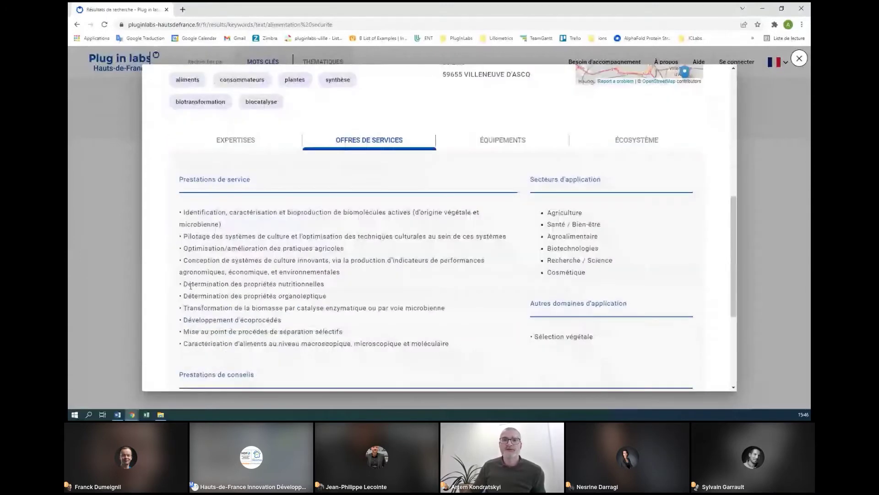
{"action": "left_click_drag", "start_coordinate": [185, 285], "coordinate": [325, 284]}
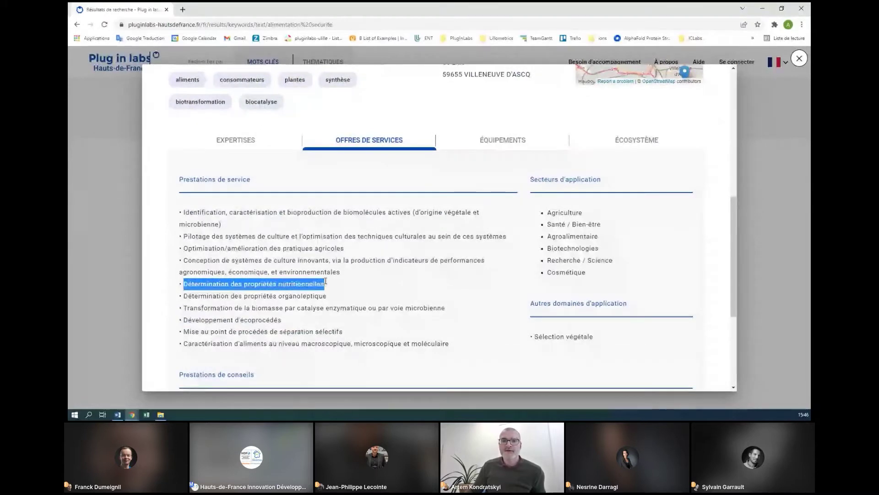
{"action": "left_click_drag", "start_coordinate": [184, 343], "coordinate": [267, 344]}
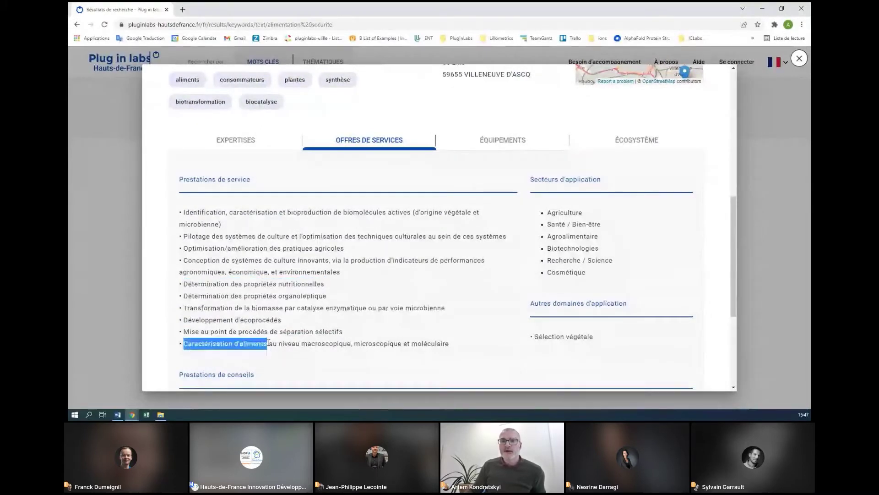
{"action": "left_click", "coordinate": [326, 304]}
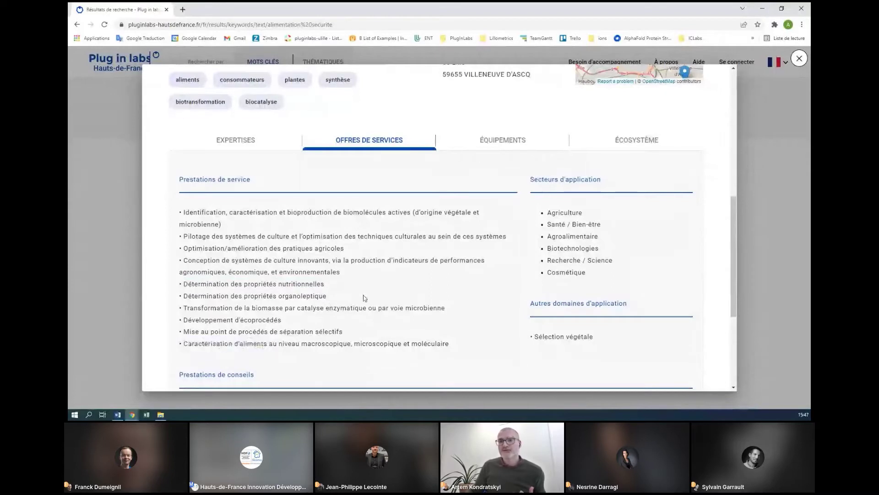
- View BioEcoAgro's equipment section and examine the table of equipment names, models and brands
{"action": "left_click", "coordinate": [499, 141]}
{"action": "scroll", "coordinate": [477, 236], "scroll_direction": "down", "scroll_amount": 1}
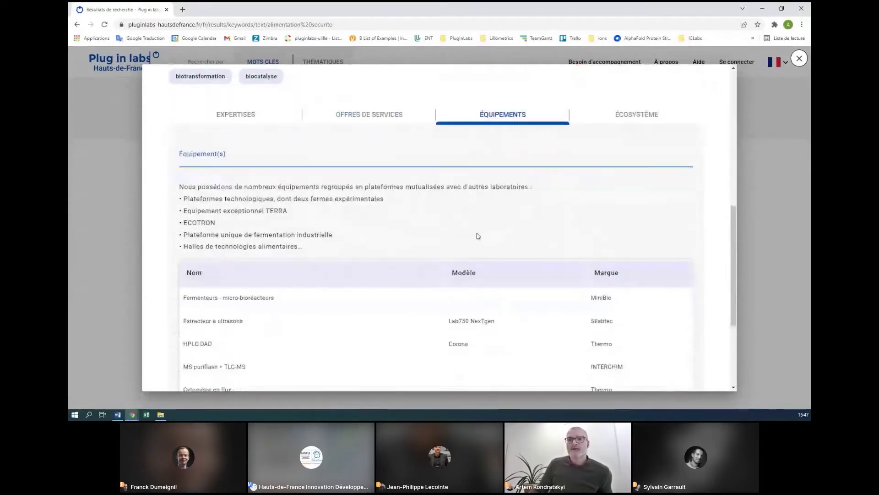
{"action": "scroll", "coordinate": [510, 197], "scroll_direction": "down", "scroll_amount": 1}
{"action": "scroll", "coordinate": [511, 198], "scroll_direction": "down", "scroll_amount": 1}
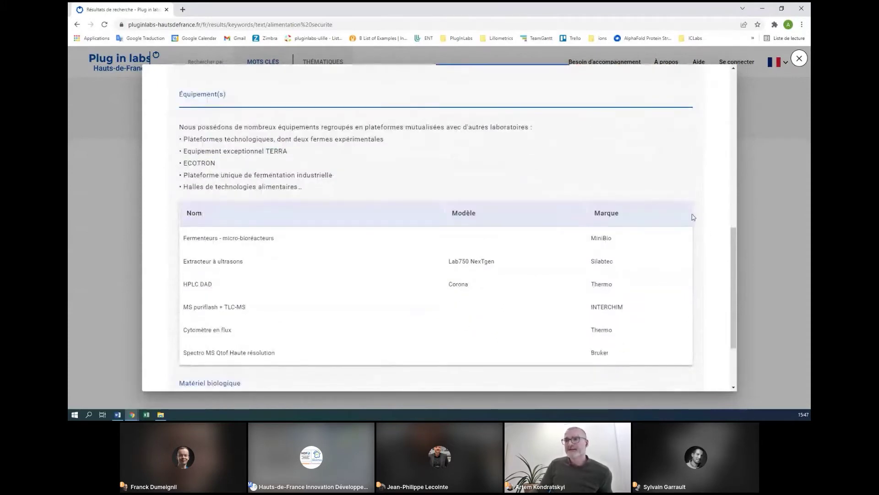
{"action": "scroll", "coordinate": [624, 201], "scroll_direction": "up", "scroll_amount": 1}
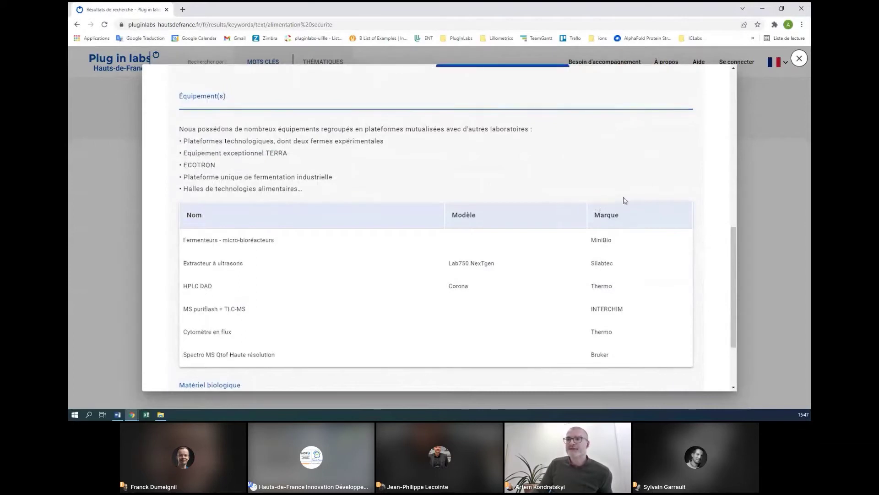
- View BioEcoAgro's ecosystem section, examining its affiliated institutions, partners, associated platforms, startups and strategic activity domains
{"action": "scroll", "coordinate": [624, 201], "scroll_direction": "up", "scroll_amount": 4}
{"action": "left_click", "coordinate": [635, 227]}
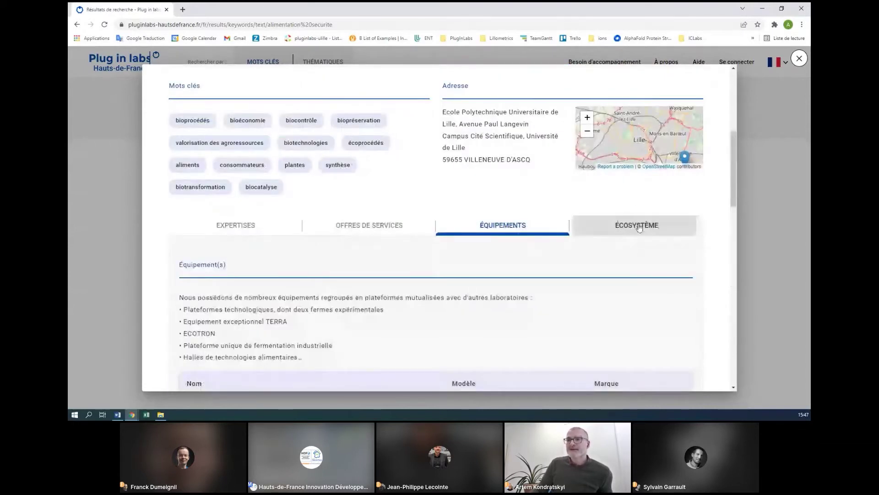
{"action": "scroll", "coordinate": [669, 221], "scroll_direction": "down", "scroll_amount": 6}
{"action": "scroll", "coordinate": [670, 222], "scroll_direction": "up", "scroll_amount": 3}
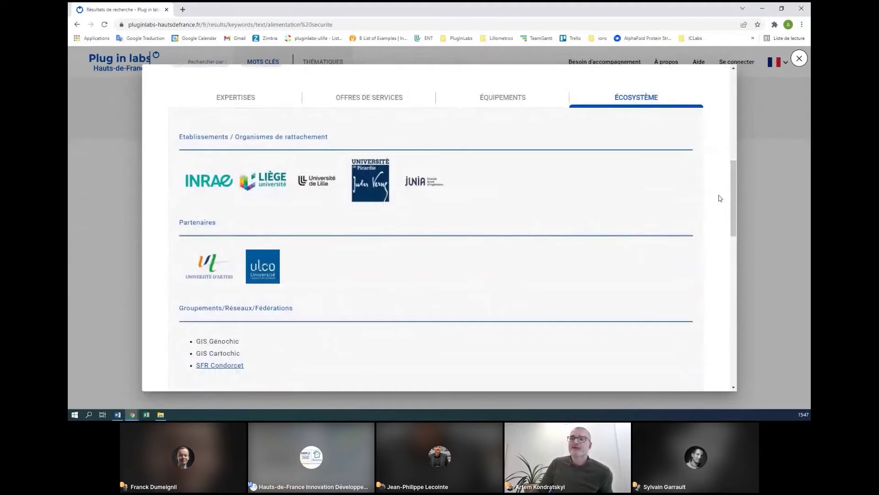
{"action": "scroll", "coordinate": [705, 200], "scroll_direction": "down", "scroll_amount": 3}
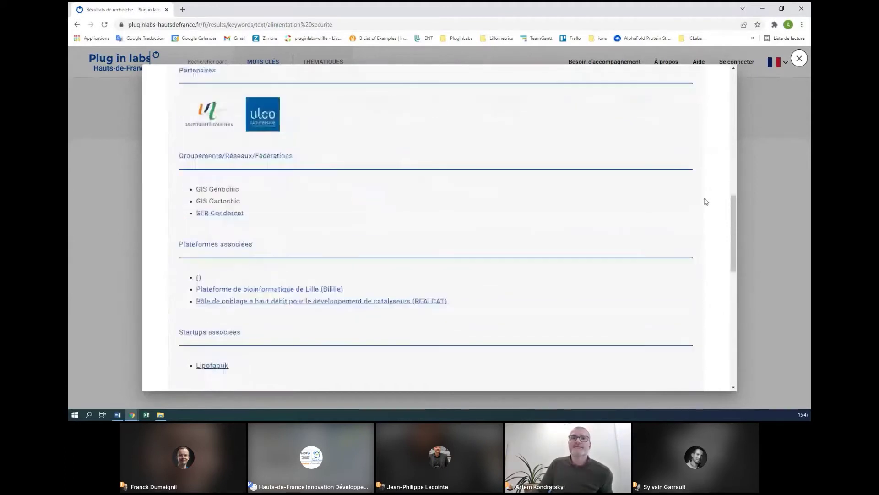
{"action": "scroll", "coordinate": [705, 202], "scroll_direction": "down", "scroll_amount": 5}
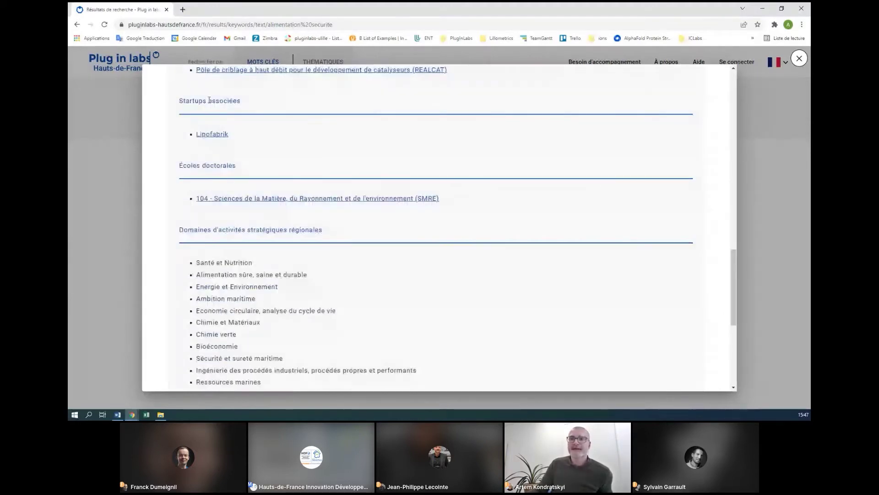
- Return to the start of the BioEcoAgro record and review its description, keywords and address
{"action": "left_click_drag", "start_coordinate": [733, 265], "coordinate": [722, 75]}
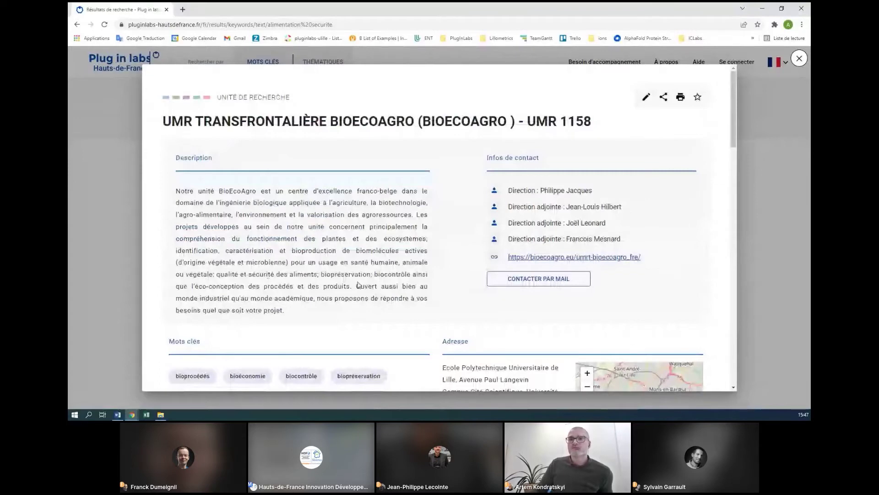
{"action": "scroll", "coordinate": [355, 272], "scroll_direction": "down", "scroll_amount": 1}
{"action": "scroll", "coordinate": [348, 250], "scroll_direction": "down", "scroll_amount": 3}
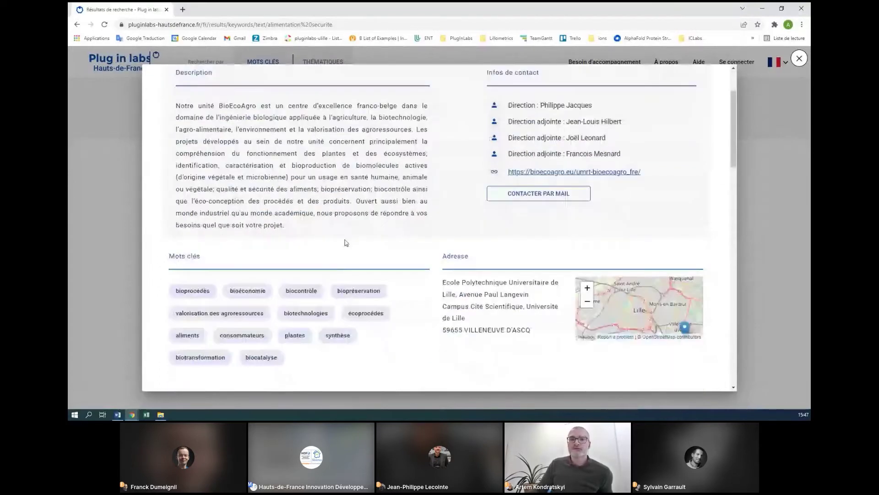
- Review BioEcoAgro's description, keywords and address, and open the form for contacting the unit by e-mail
{"action": "scroll", "coordinate": [302, 284], "scroll_direction": "down", "scroll_amount": 4}
{"action": "left_click", "coordinate": [271, 317]}
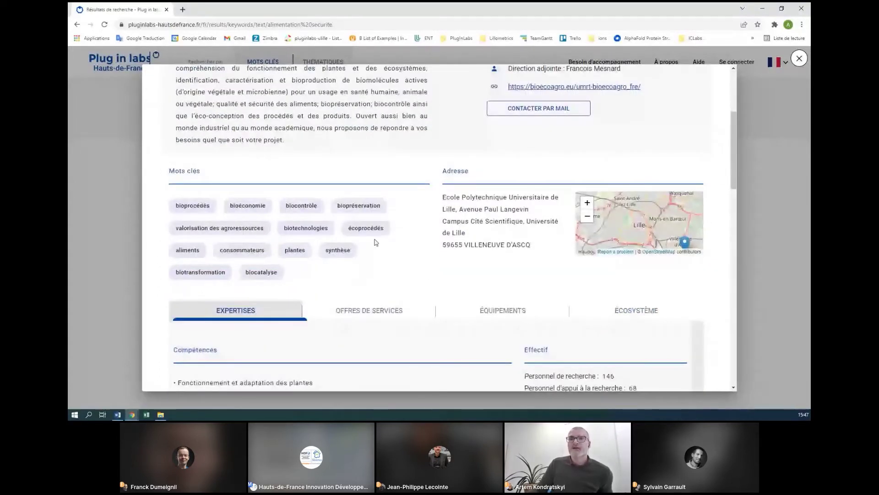
{"action": "scroll", "coordinate": [372, 211], "scroll_direction": "up", "scroll_amount": 4}
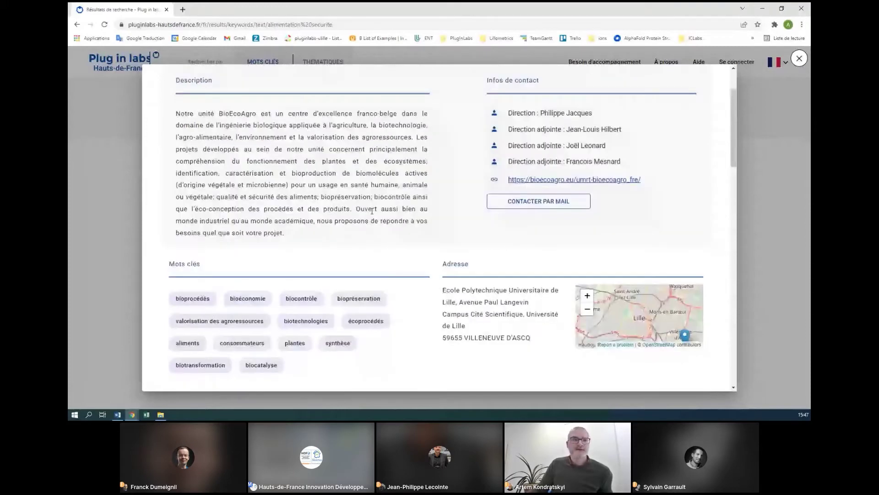
{"action": "scroll", "coordinate": [372, 212], "scroll_direction": "up", "scroll_amount": 3}
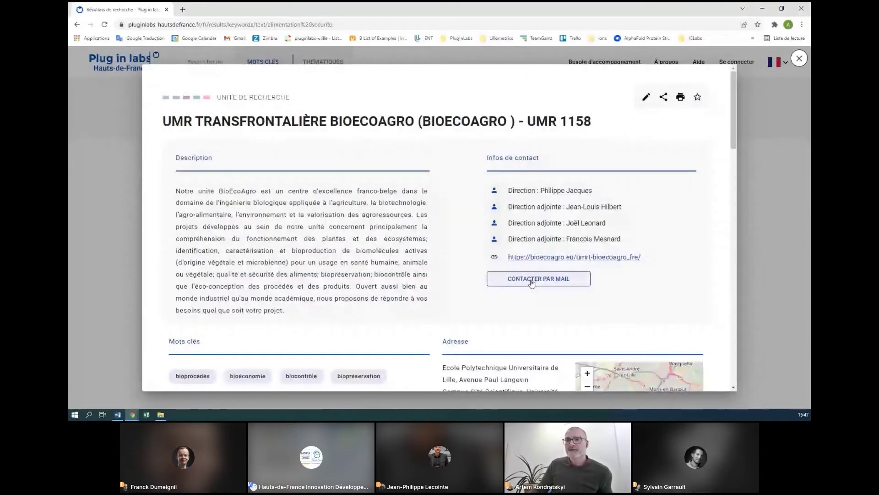
{"action": "left_click", "coordinate": [532, 284]}
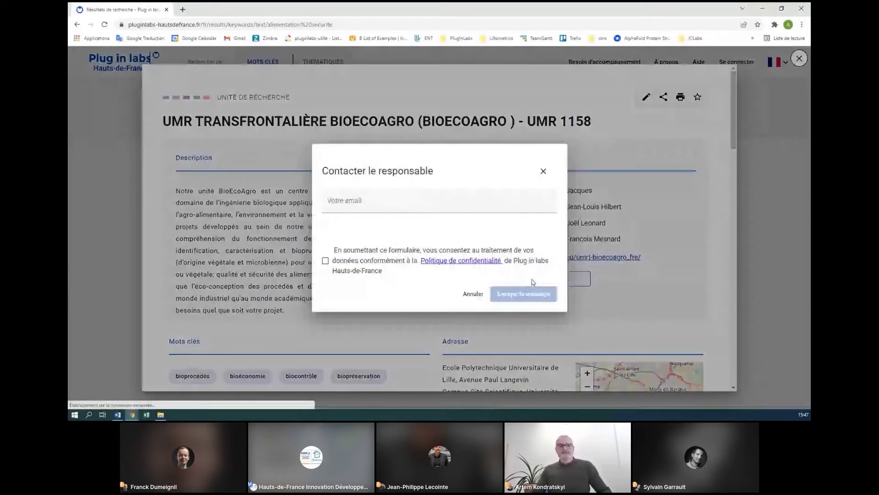
- Fill in the sender's e-mail and the message "Test", accept the privacy policy, and send the message to BioEcoAgro's head
{"action": "left_click", "coordinate": [362, 161]}
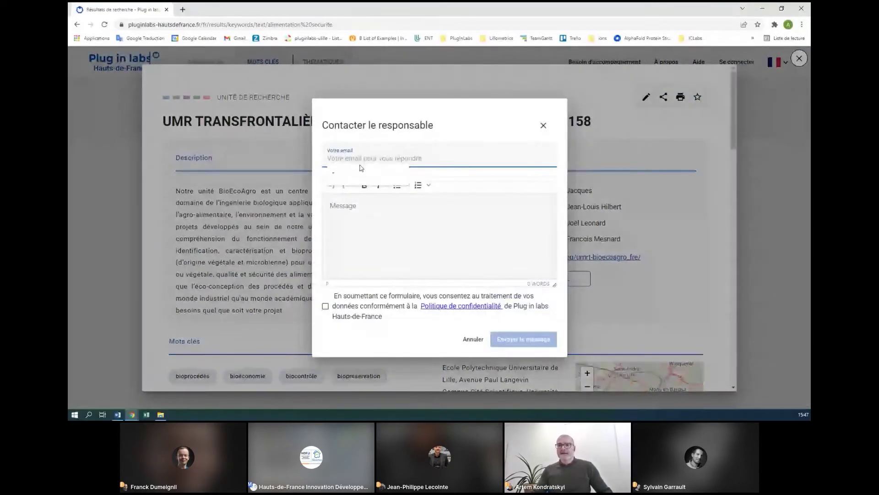
{"action": "key", "text": "ctrl+v"}
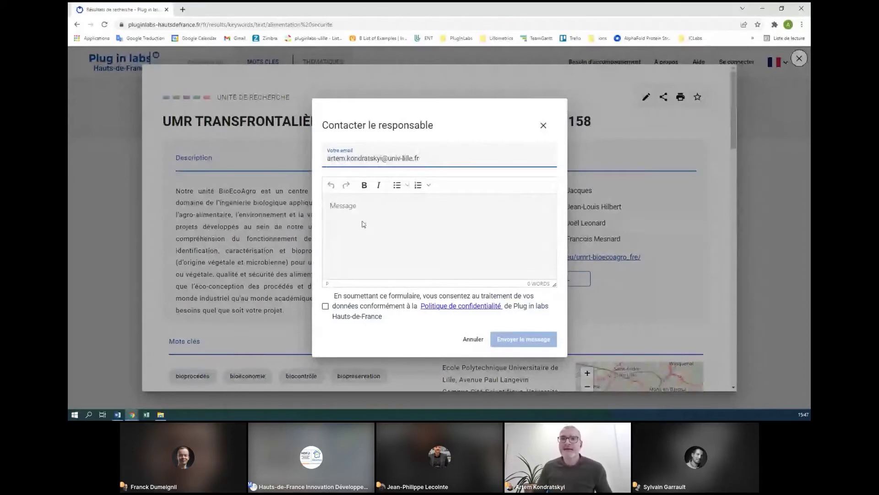
{"action": "left_click", "coordinate": [360, 210]}
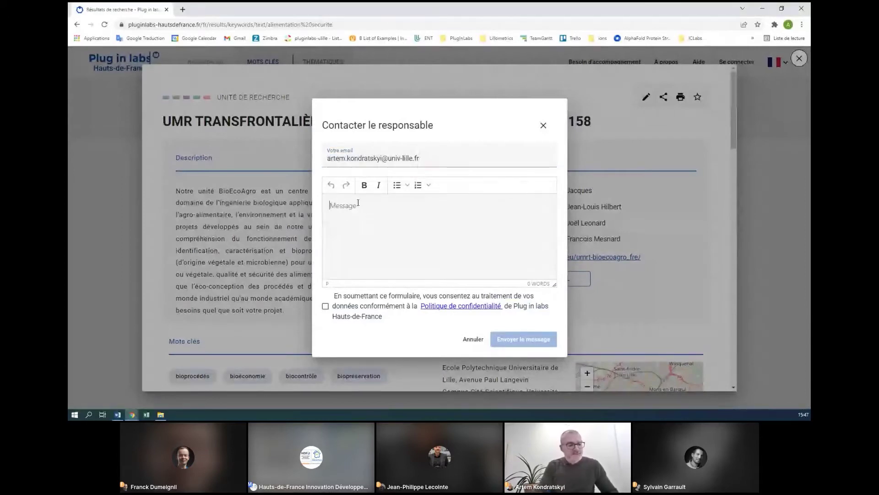
{"action": "type", "text": "Test"}
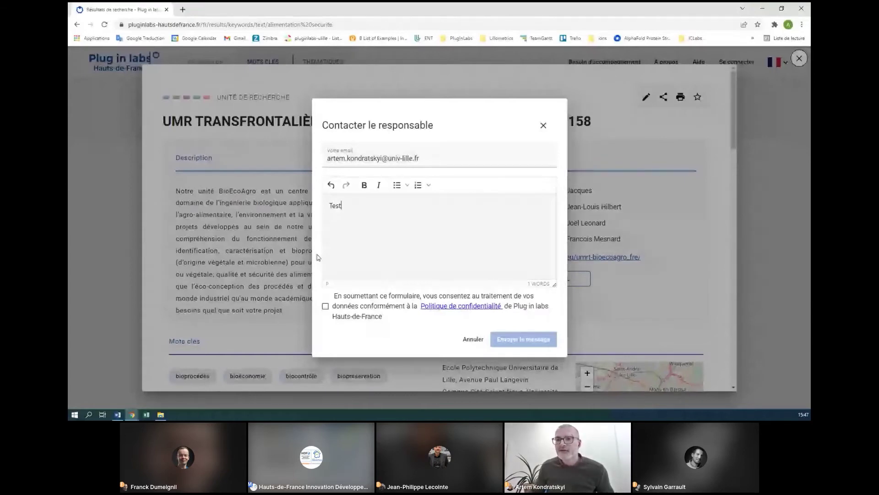
{"action": "left_click", "coordinate": [325, 306]}
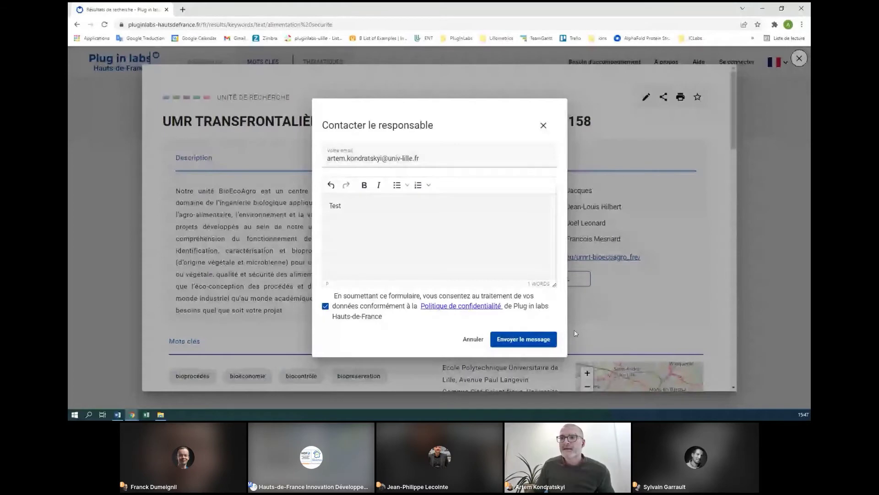
{"action": "left_click", "coordinate": [547, 339]}
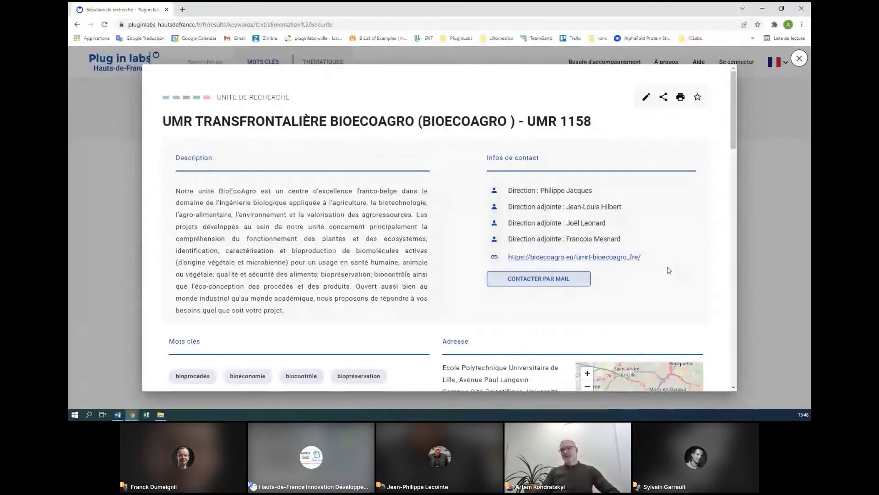
- Close the BioEcoAgro record, return to the home page, and search by equipment for "microscope"
{"action": "left_click", "coordinate": [747, 255]}
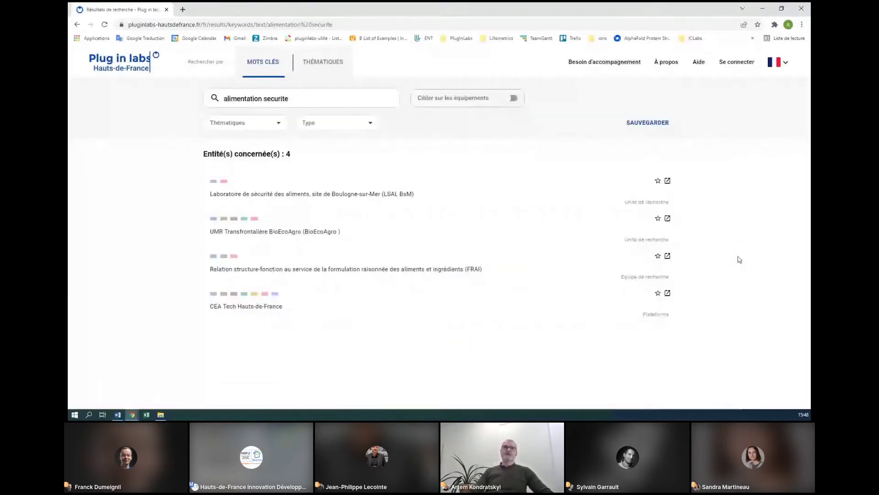
{"action": "left_click", "coordinate": [123, 69]}
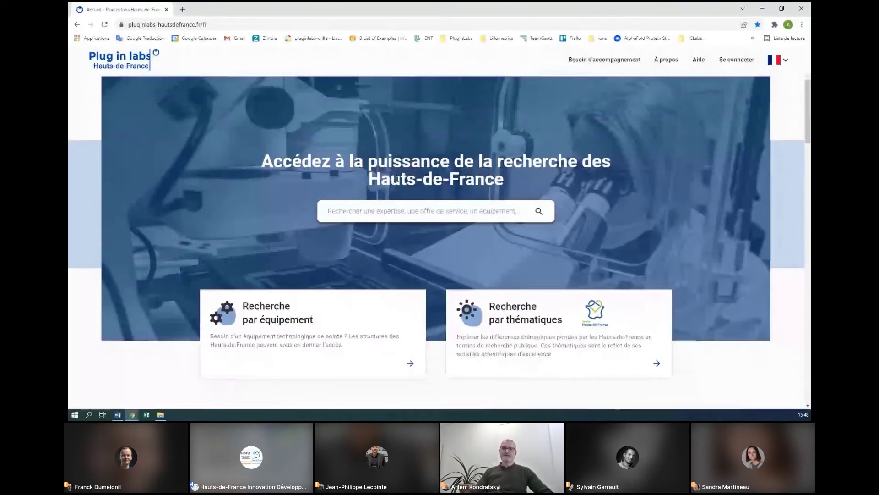
{"action": "left_click", "coordinate": [273, 324]}
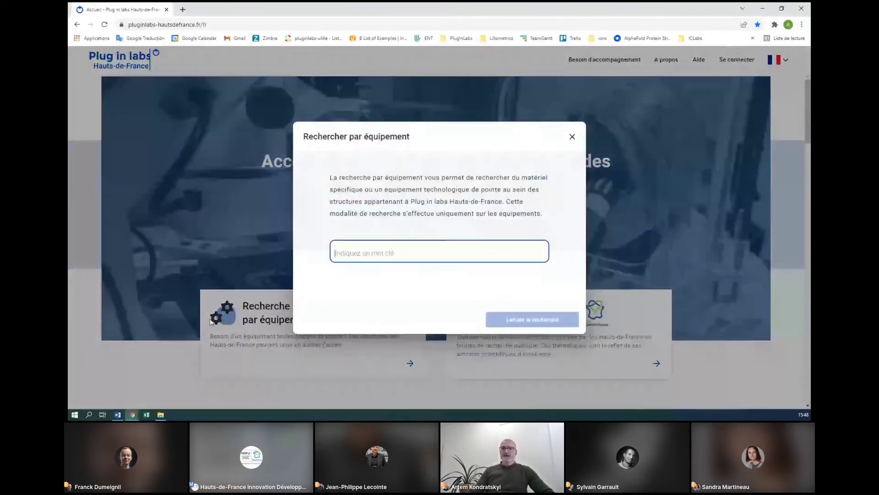
{"action": "left_click", "coordinate": [363, 254]}
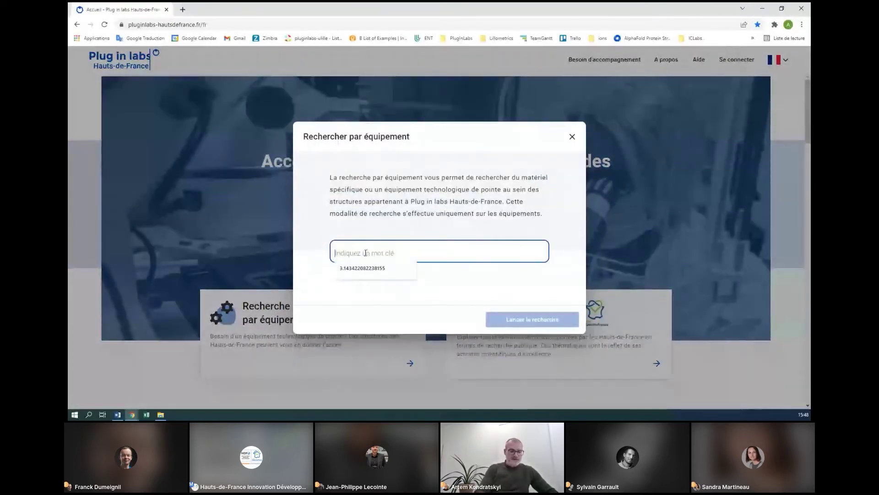
{"action": "type", "text": "micr"}
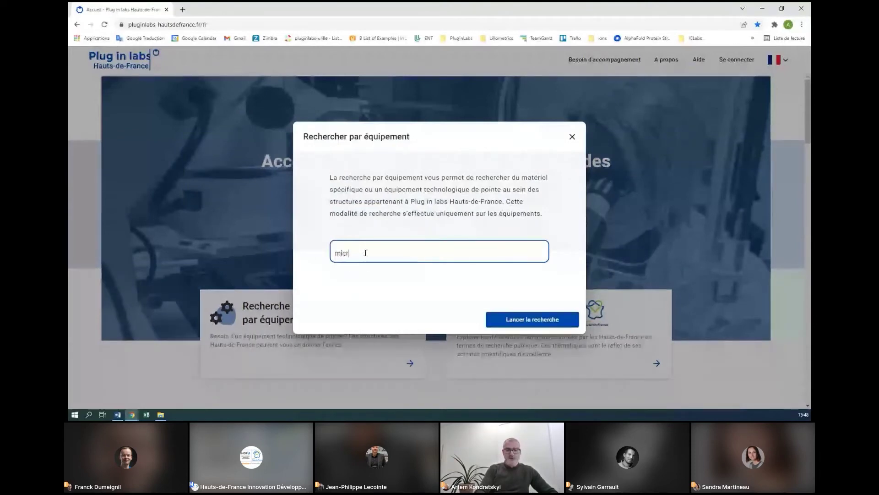
{"action": "type", "text": "oscope"}
{"action": "key", "text": "Return"}
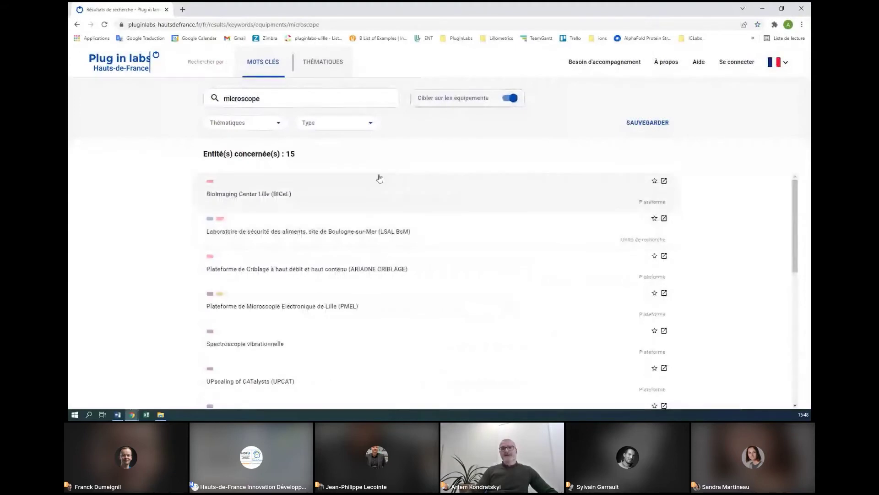
- Open the BioImaging Center Lille (BiCeL) record, view its equipment section, and return to the record's title and description
{"action": "left_click", "coordinate": [278, 195]}
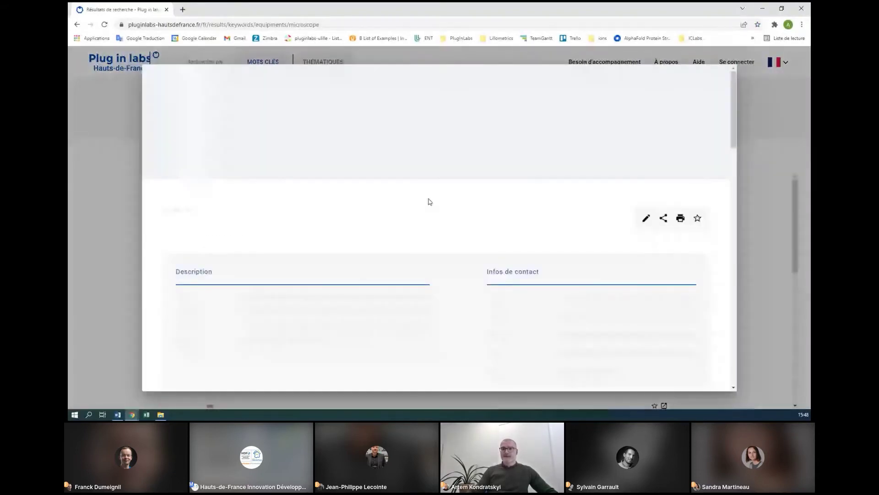
{"action": "scroll", "coordinate": [476, 238], "scroll_direction": "down", "scroll_amount": 6}
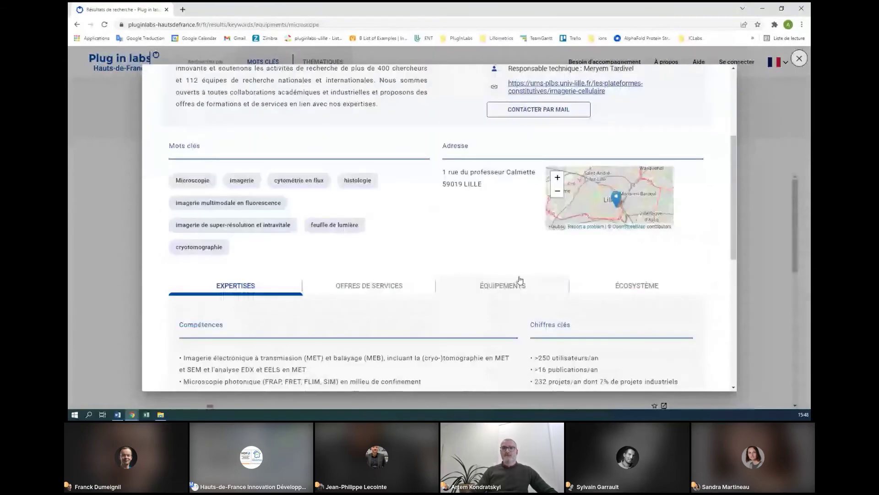
{"action": "left_click", "coordinate": [519, 279]}
{"action": "scroll", "coordinate": [472, 247], "scroll_direction": "down", "scroll_amount": 4}
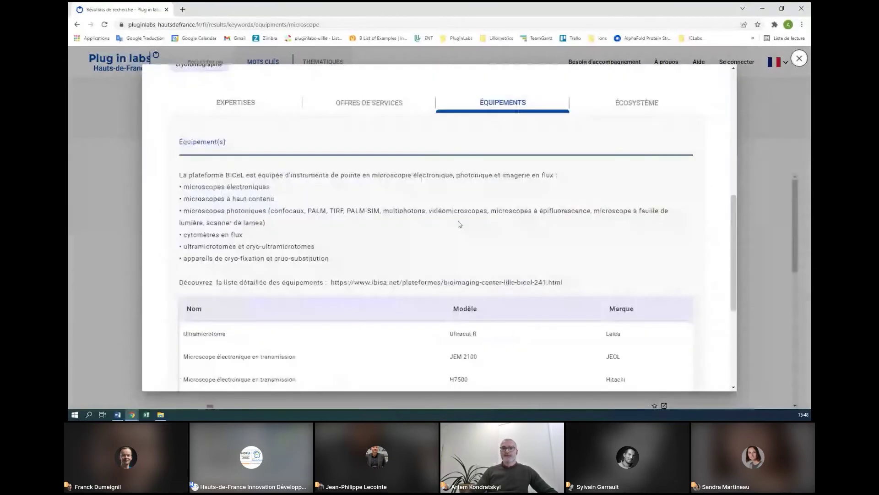
{"action": "scroll", "coordinate": [460, 224], "scroll_direction": "up", "scroll_amount": 5}
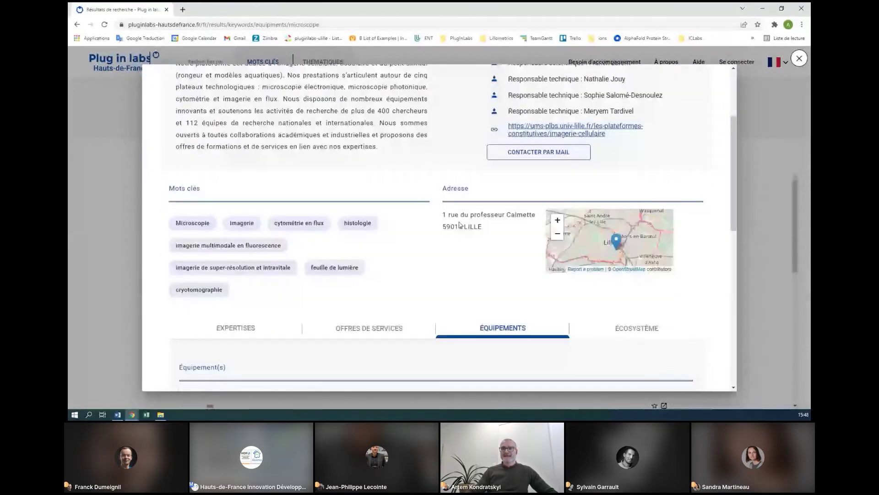
{"action": "scroll", "coordinate": [306, 118], "scroll_direction": "up", "scroll_amount": 3}
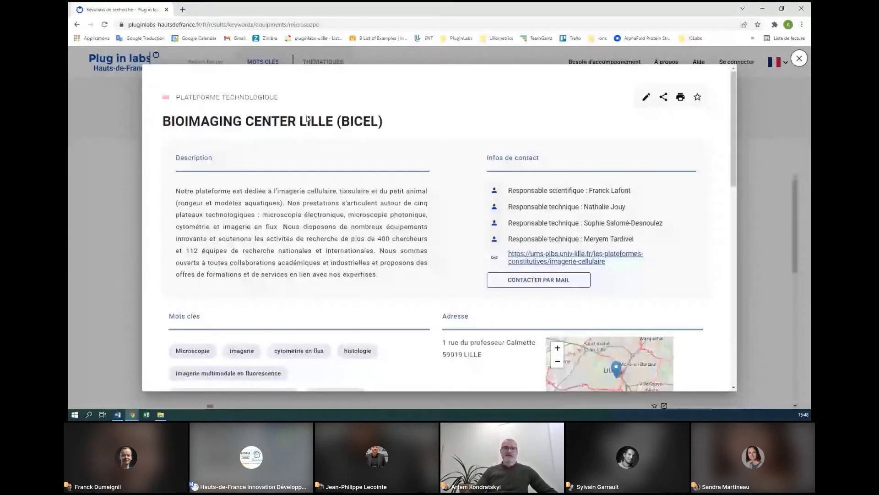
- Examine BiCeL's equipment table of names, models and brands, and close the record
{"action": "scroll", "coordinate": [460, 271], "scroll_direction": "down", "scroll_amount": 1}
{"action": "scroll", "coordinate": [461, 271], "scroll_direction": "down", "scroll_amount": 10}
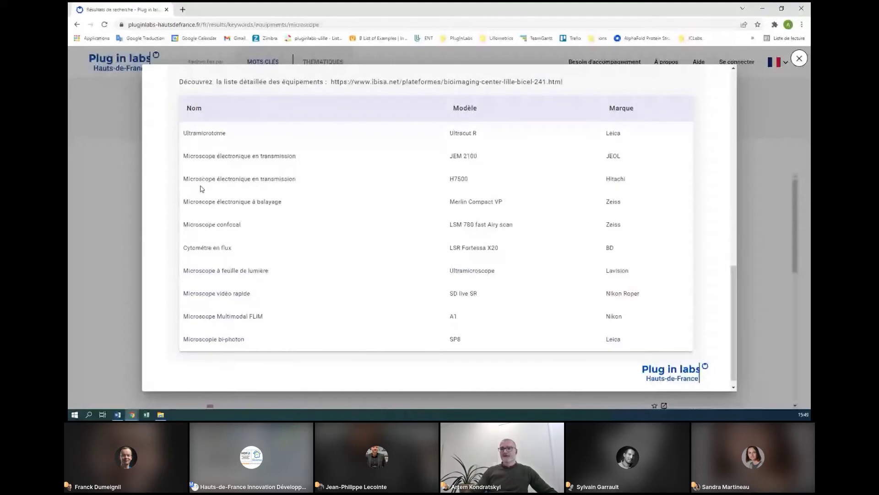
{"action": "scroll", "coordinate": [586, 231], "scroll_direction": "up", "scroll_amount": 6}
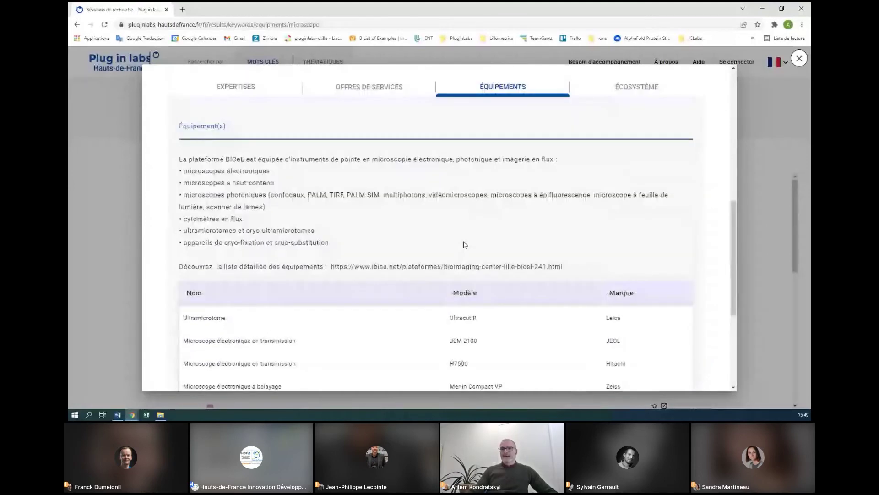
{"action": "left_click", "coordinate": [758, 220]}
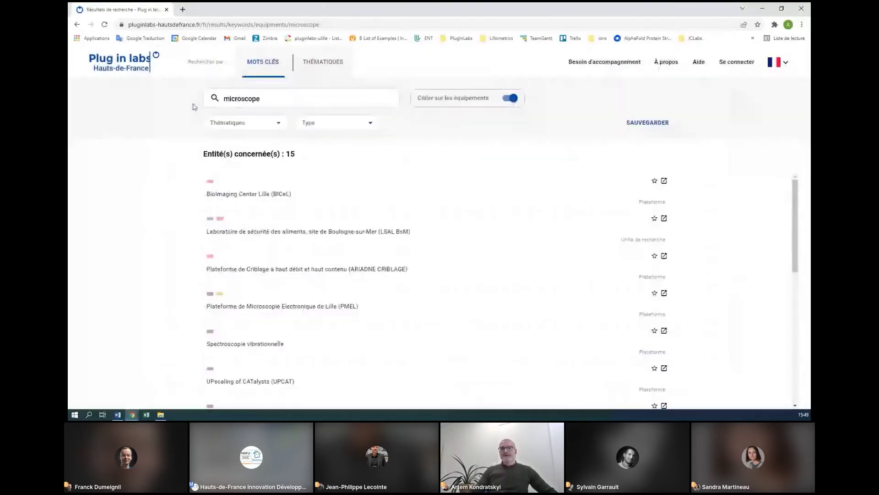
- Return to the home page, open the search by thematic areas, and review the list of themes
{"action": "left_click", "coordinate": [139, 70]}
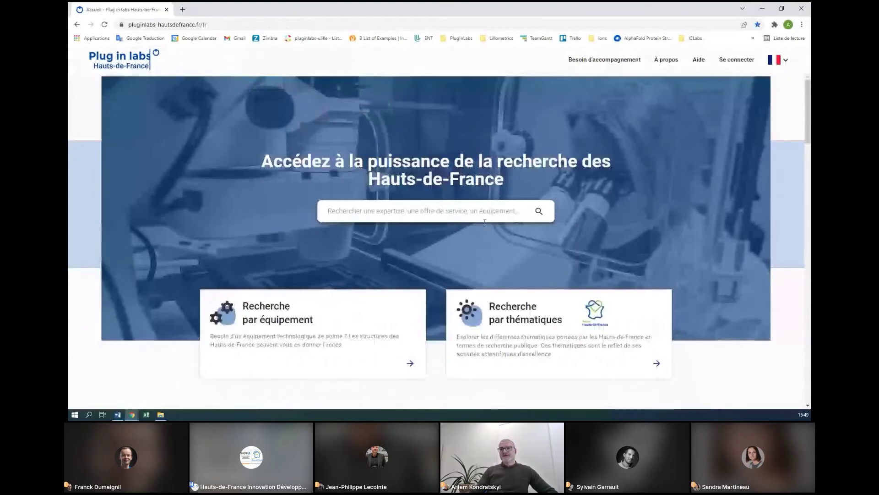
{"action": "left_click", "coordinate": [533, 326]}
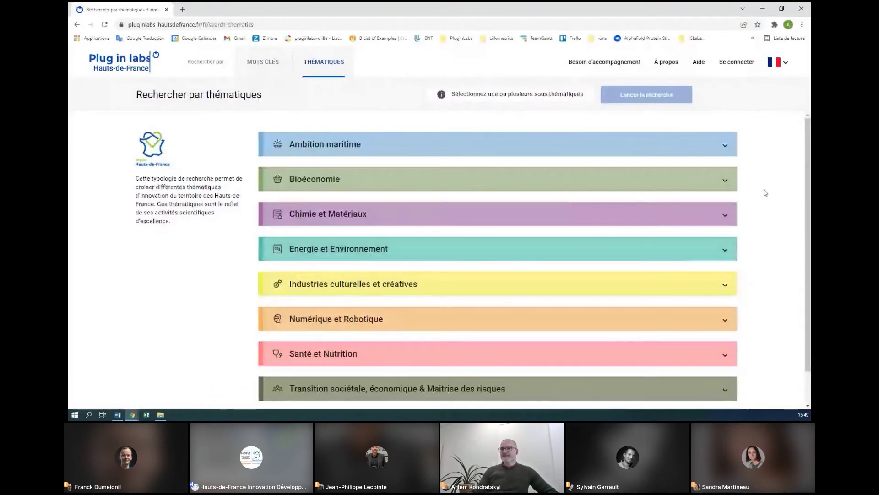
{"action": "scroll", "coordinate": [768, 202], "scroll_direction": "down", "scroll_amount": 1}
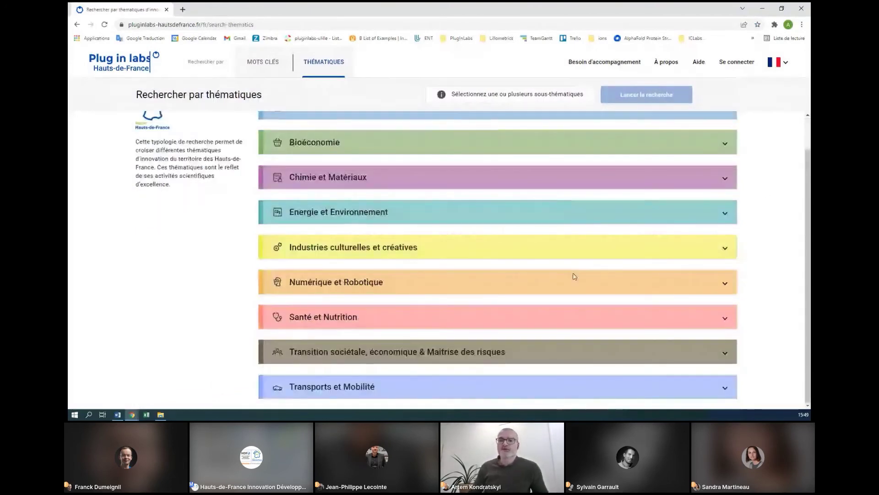
- Select the sub-theme "Systèmes de transport intelligents" under "Transports et Mobilité" and run the thematic search
{"action": "left_click", "coordinate": [393, 400]}
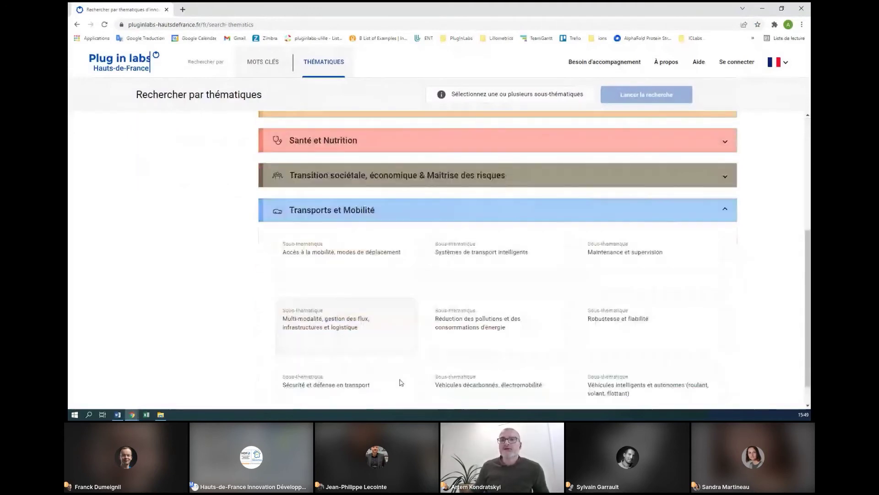
{"action": "scroll", "coordinate": [401, 382], "scroll_direction": "down", "scroll_amount": 1}
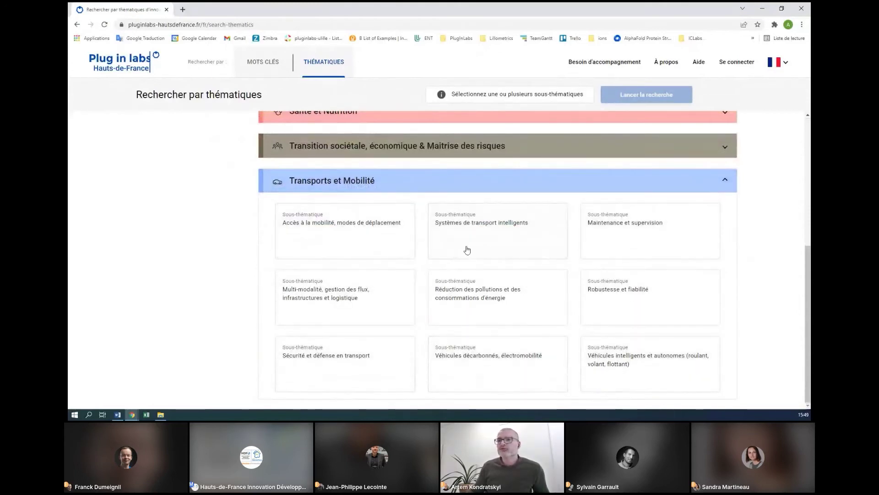
{"action": "left_click", "coordinate": [495, 240]}
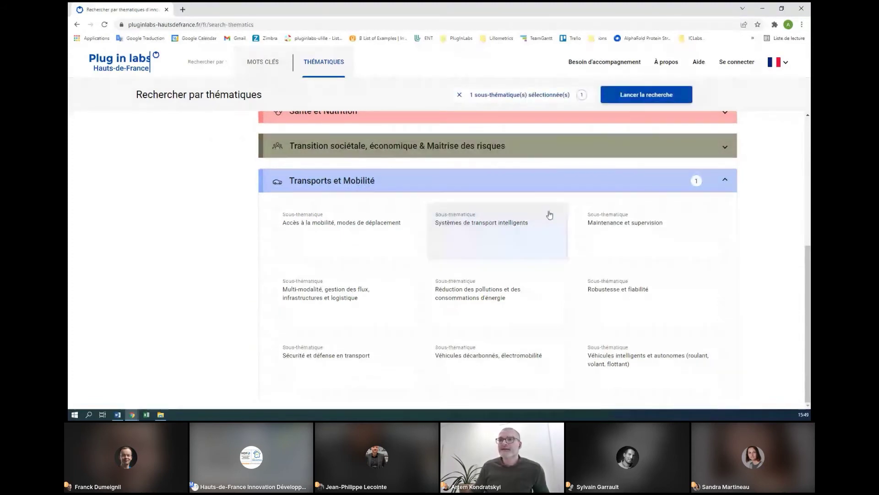
{"action": "left_click", "coordinate": [633, 95]}
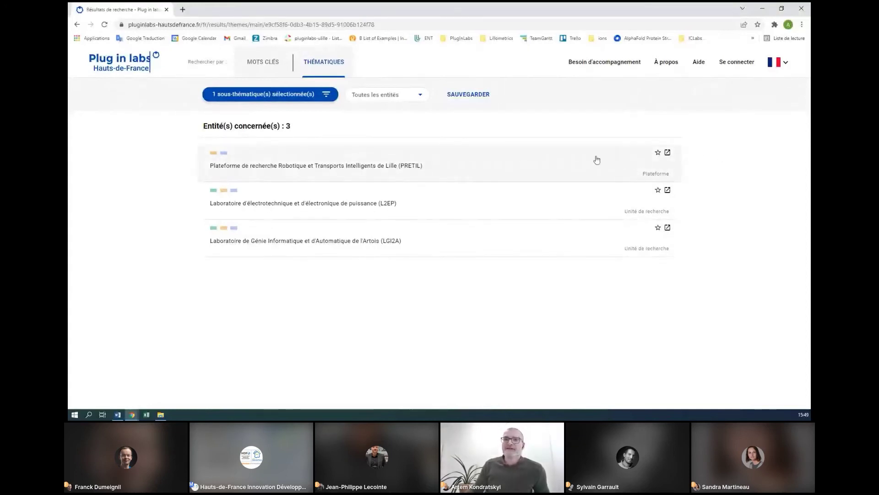
- Open the PRETIL platform record, highlight "Transports Intelligents" in its title, and clear the highlight
{"action": "left_click", "coordinate": [306, 172]}
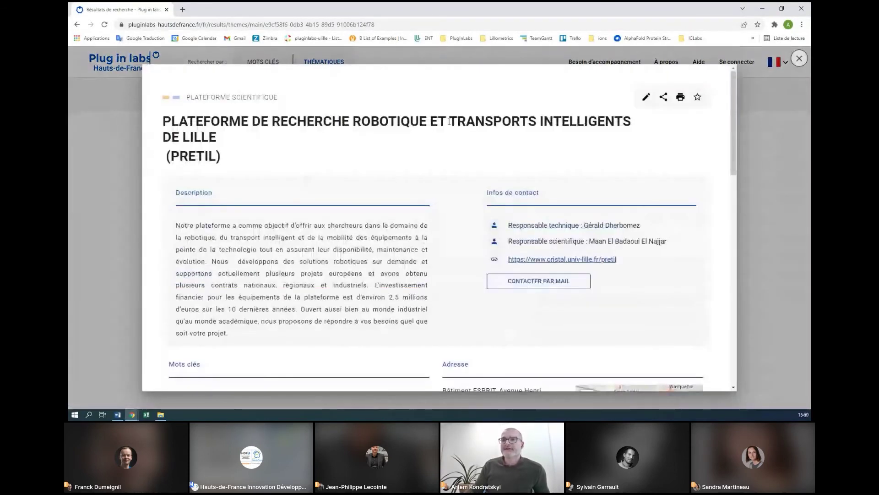
{"action": "left_click_drag", "start_coordinate": [450, 121], "coordinate": [631, 122]}
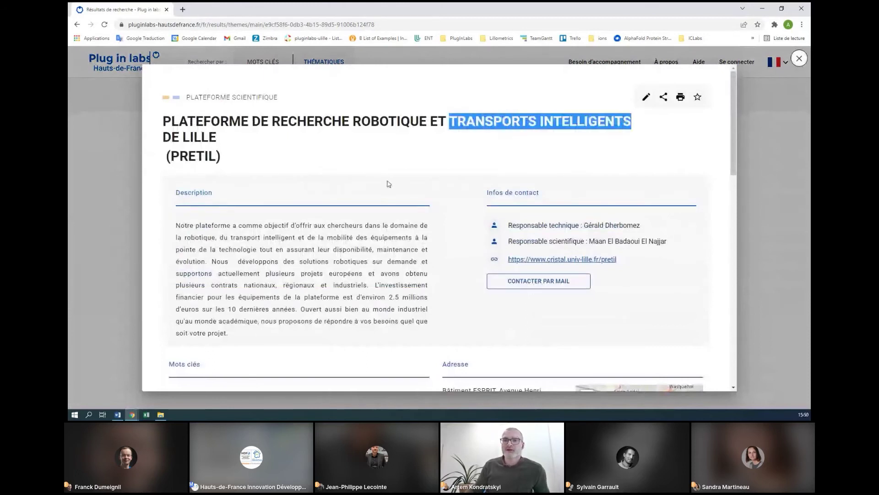
{"action": "left_click", "coordinate": [376, 265]}
- Examine PRETIL's expertise section and open its service offers
{"action": "scroll", "coordinate": [375, 266], "scroll_direction": "down", "scroll_amount": 7}
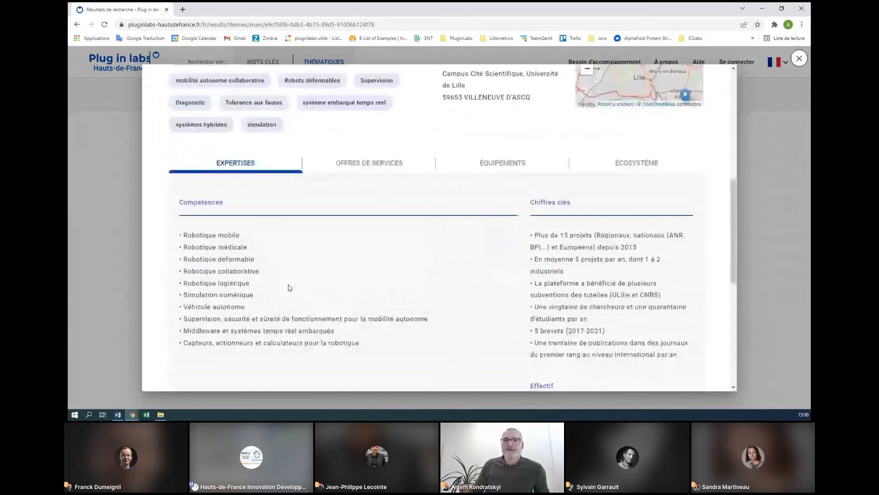
{"action": "left_click", "coordinate": [370, 164]}
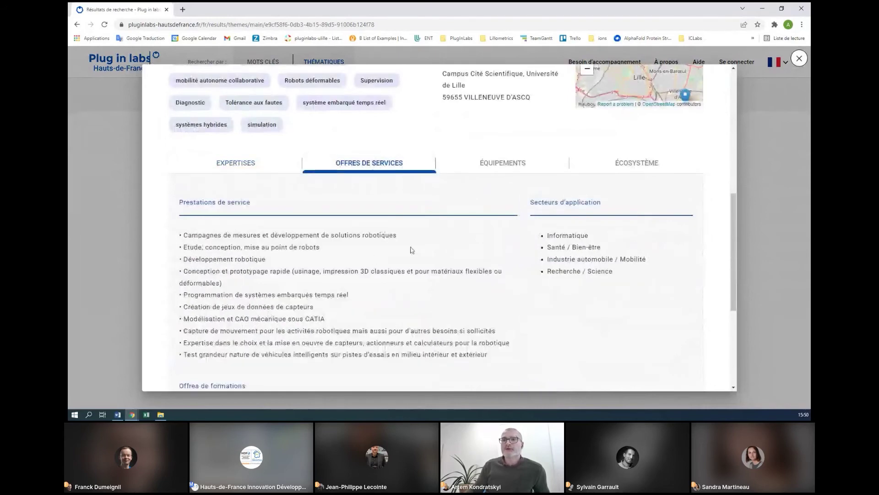
- View the e-mail contact form for the PRETIL platform, dismiss it without sending, and close the platform's record
{"action": "scroll", "coordinate": [414, 255], "scroll_direction": "up", "scroll_amount": 5}
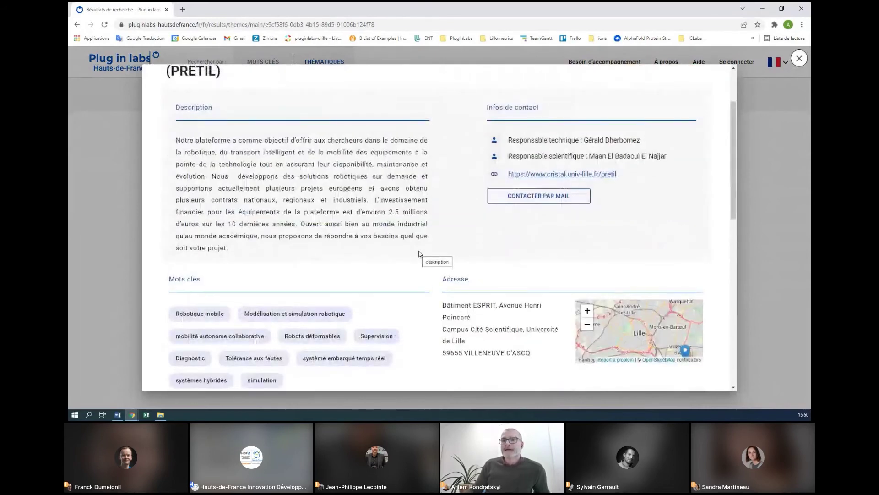
{"action": "scroll", "coordinate": [388, 280], "scroll_direction": "down", "scroll_amount": 1}
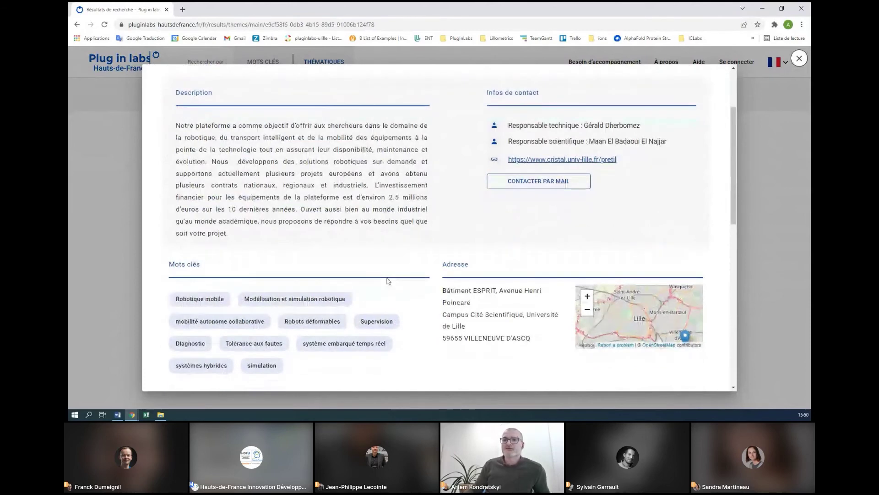
{"action": "scroll", "coordinate": [388, 281], "scroll_direction": "up", "scroll_amount": 2}
{"action": "left_click", "coordinate": [527, 239]}
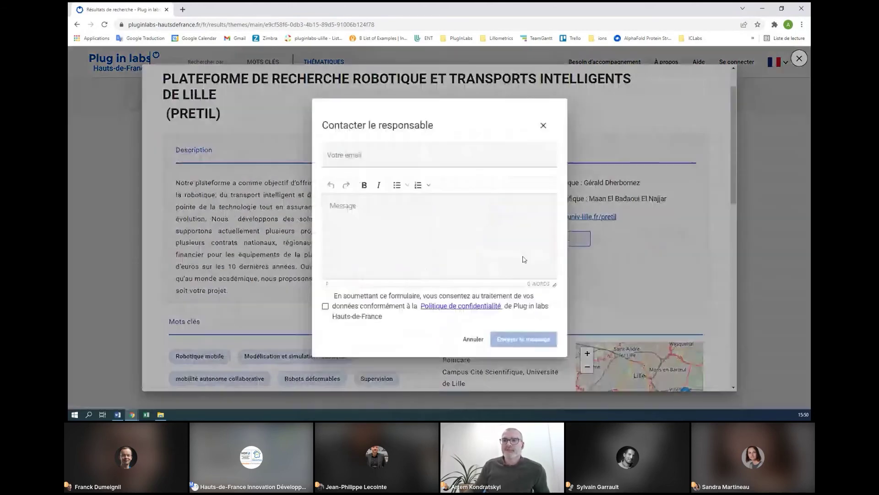
{"action": "left_click", "coordinate": [543, 127]}
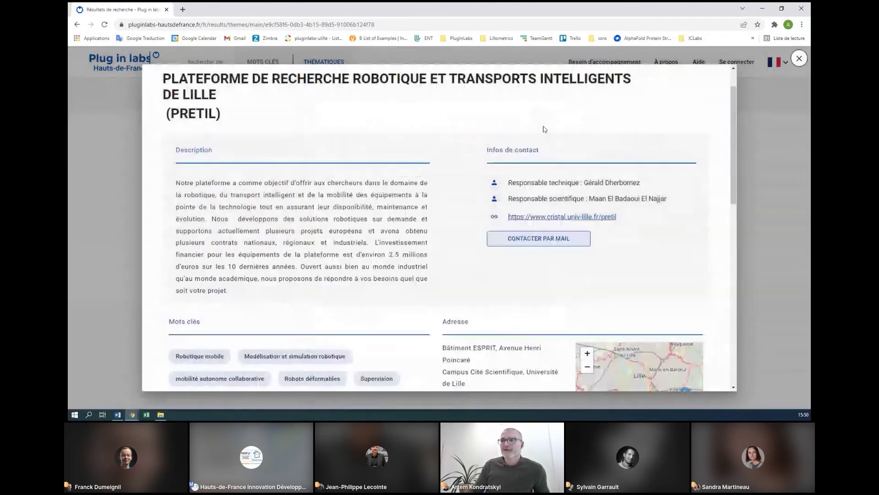
{"action": "left_click", "coordinate": [774, 207]}
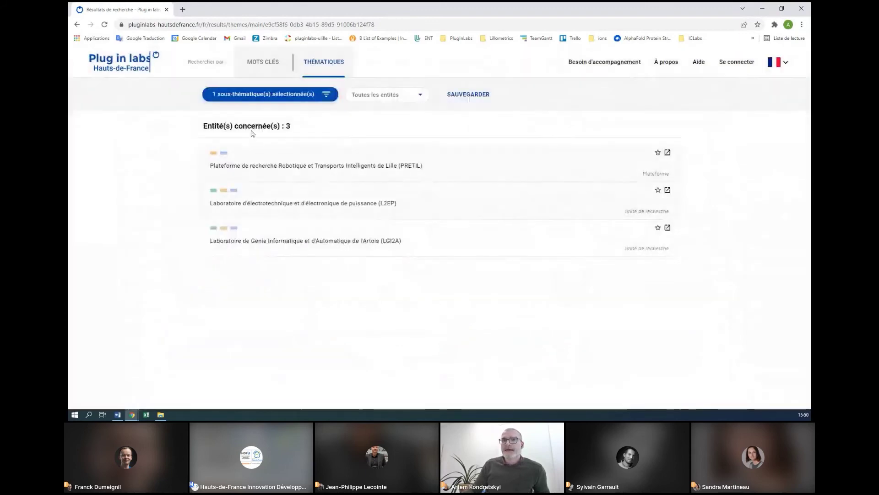
- Return to the home page and run a keyword search for "asdfhakd"
{"action": "left_click", "coordinate": [120, 73]}
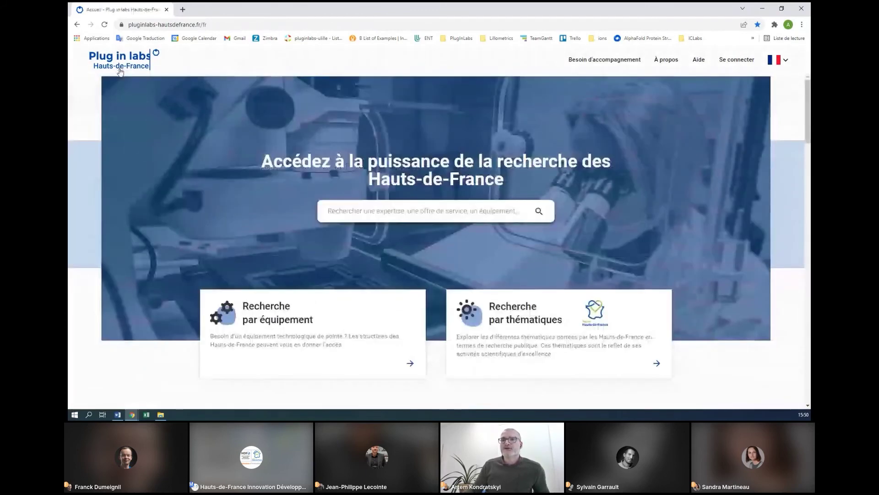
{"action": "left_click", "coordinate": [379, 216]}
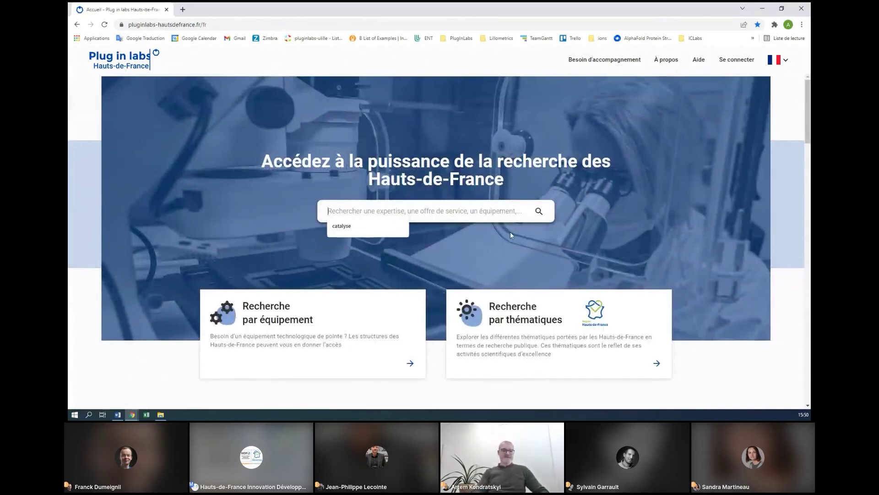
{"action": "type", "text": "asdfhakd"}
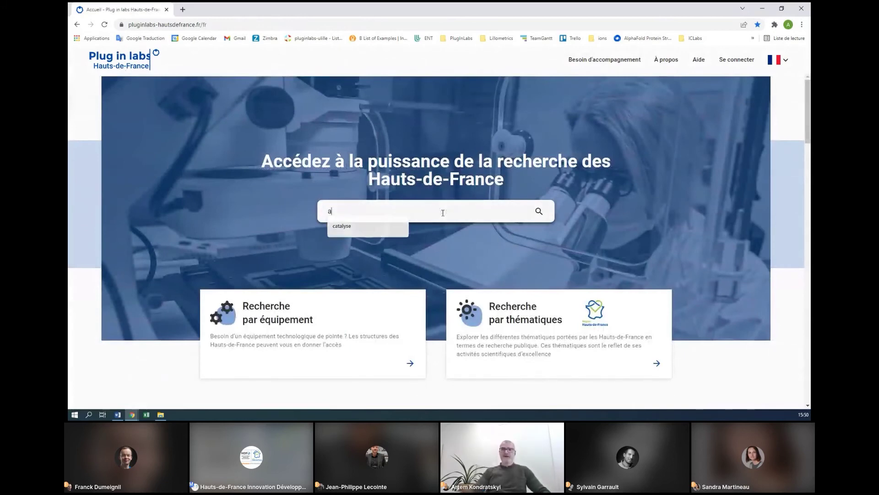
{"action": "key", "text": "Return"}
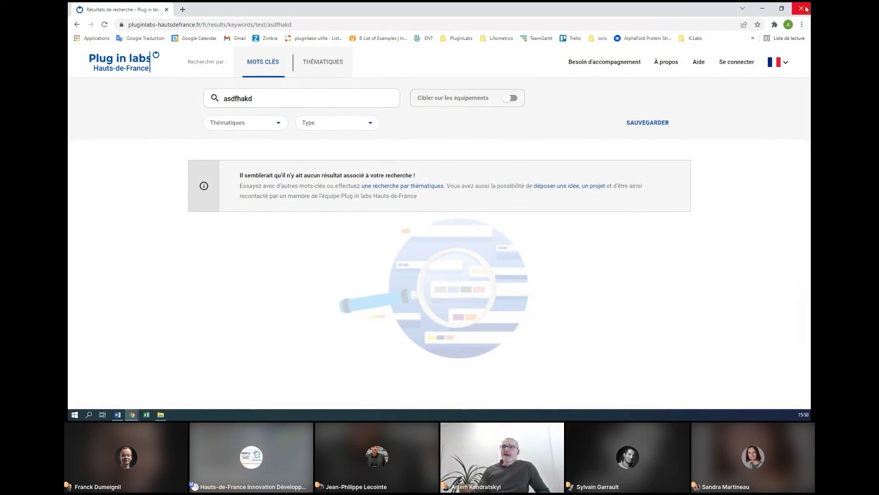
- Open the "Besoin d'accompagnement" page and review its team presentation, project submission steps and contact options
{"action": "left_click", "coordinate": [601, 70]}
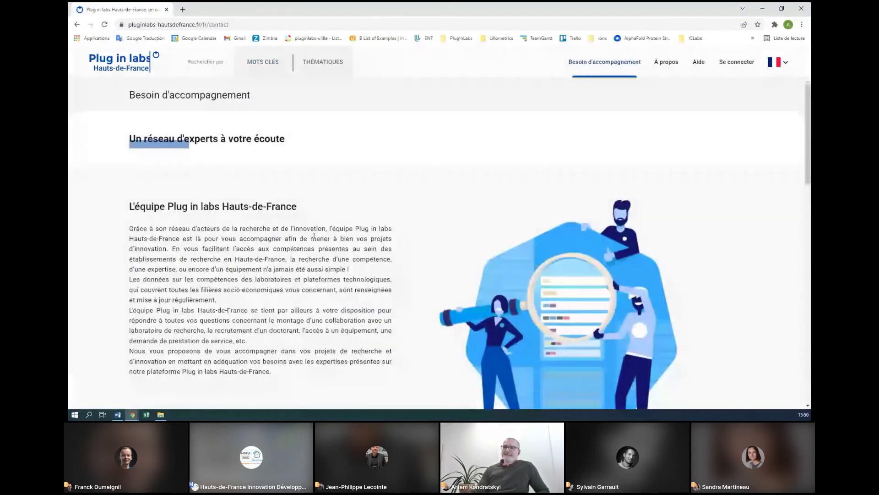
{"action": "scroll", "coordinate": [314, 235], "scroll_direction": "down", "scroll_amount": 2}
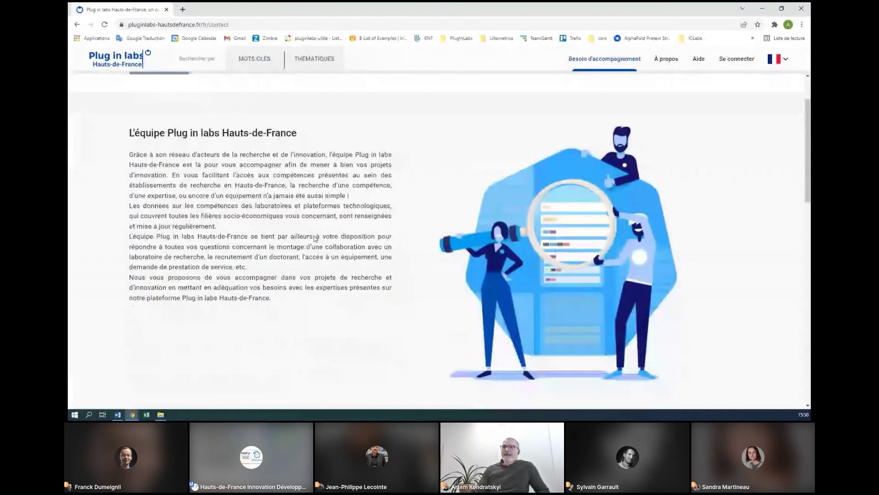
{"action": "scroll", "coordinate": [316, 237], "scroll_direction": "down", "scroll_amount": 9}
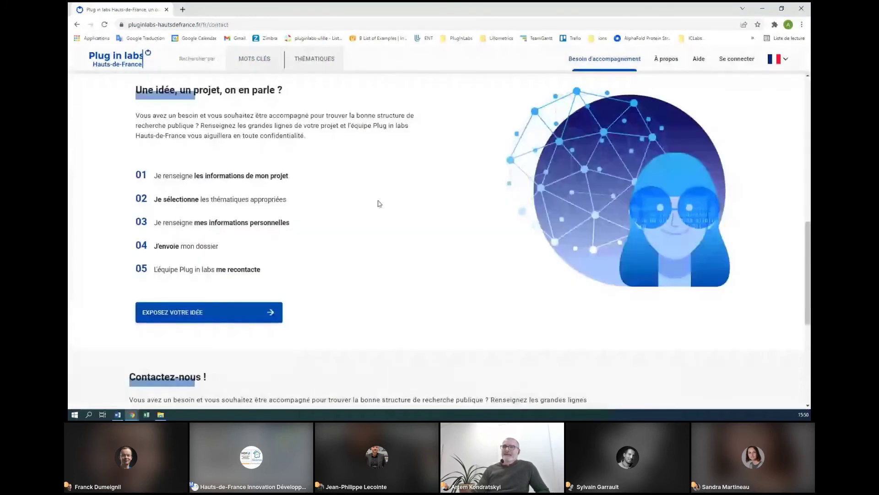
{"action": "scroll", "coordinate": [379, 203], "scroll_direction": "down", "scroll_amount": 1}
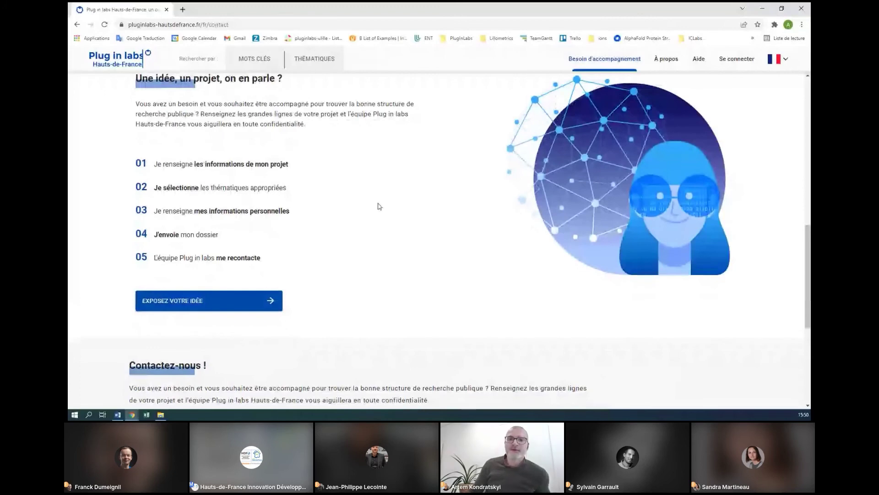
{"action": "scroll", "coordinate": [363, 205], "scroll_direction": "down", "scroll_amount": 1}
{"action": "scroll", "coordinate": [363, 215], "scroll_direction": "down", "scroll_amount": 1}
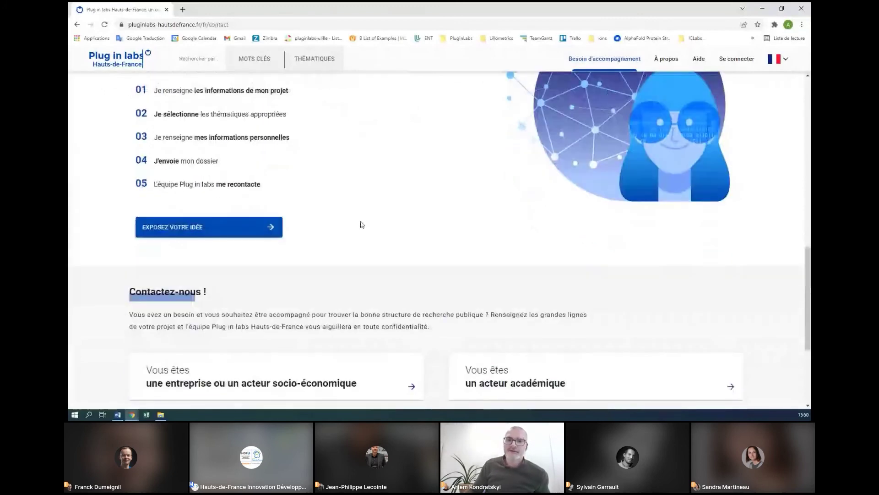
{"action": "scroll", "coordinate": [330, 261], "scroll_direction": "down", "scroll_amount": 2}
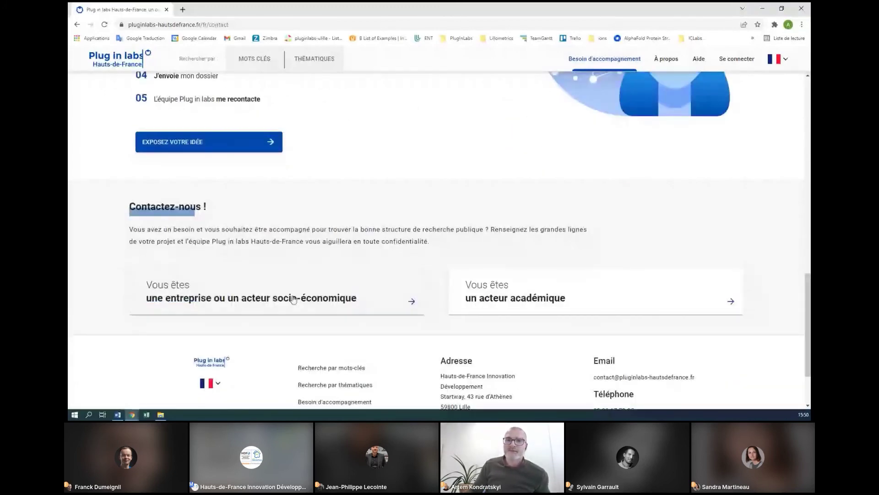
- View the contact form for "une entreprise ou un acteur socio-économique", close it unsent, and return to the home page
{"action": "left_click", "coordinate": [275, 301]}
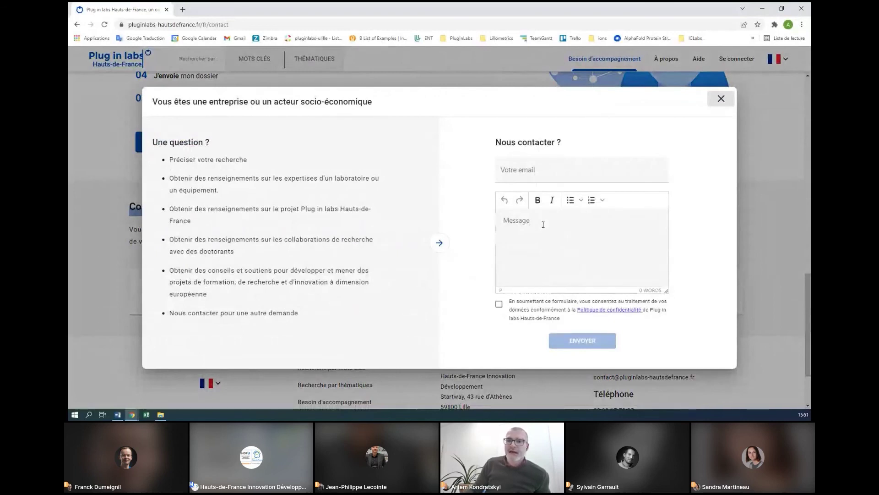
{"action": "left_click", "coordinate": [721, 99]}
{"action": "scroll", "coordinate": [532, 217], "scroll_direction": "up", "scroll_amount": 5}
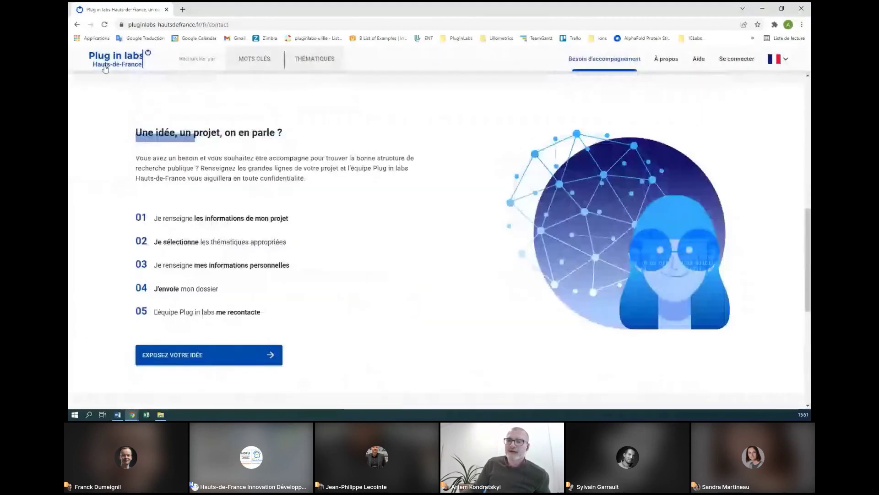
{"action": "left_click", "coordinate": [105, 69]}
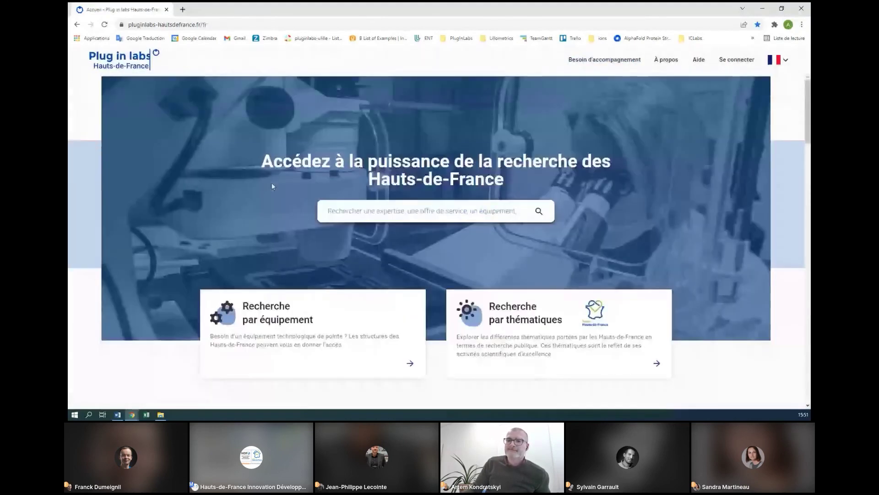